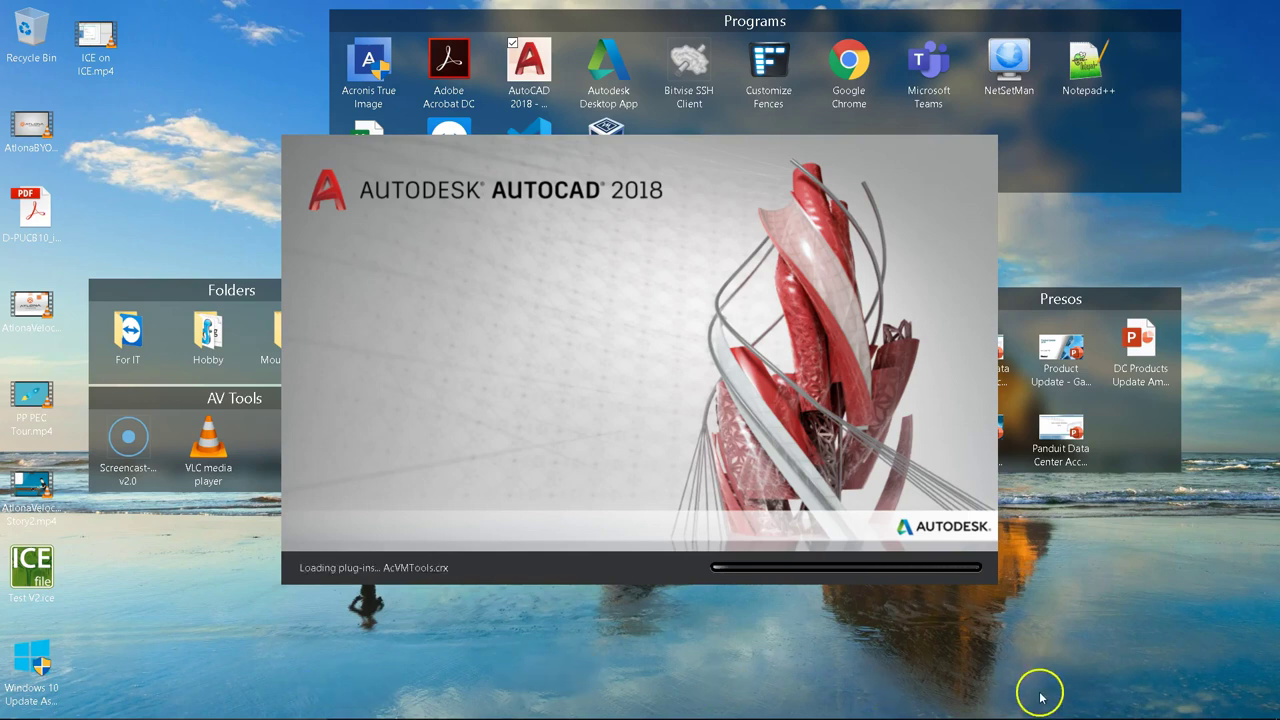
# Step: Confirm the GlobalProtect VPN is connected and dismiss its status panel while AutoCAD loads
pyautogui.moveTo(1026, 712)
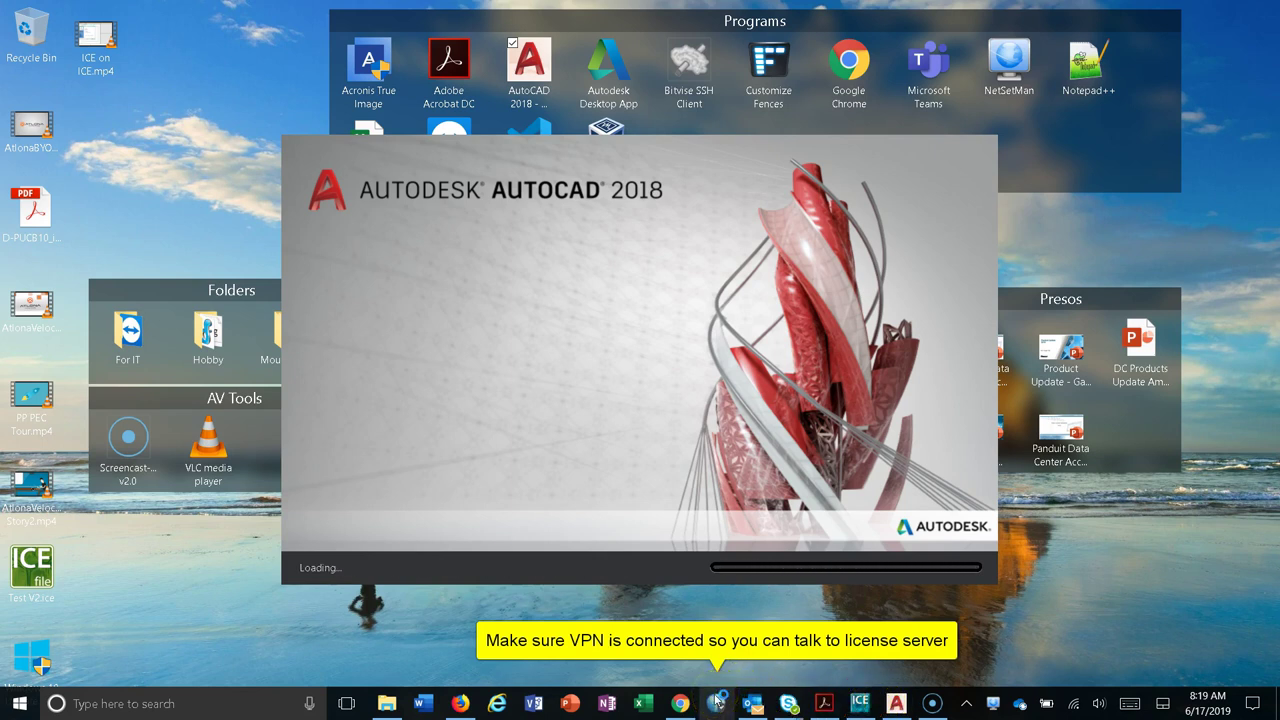
pyautogui.click(717, 703)
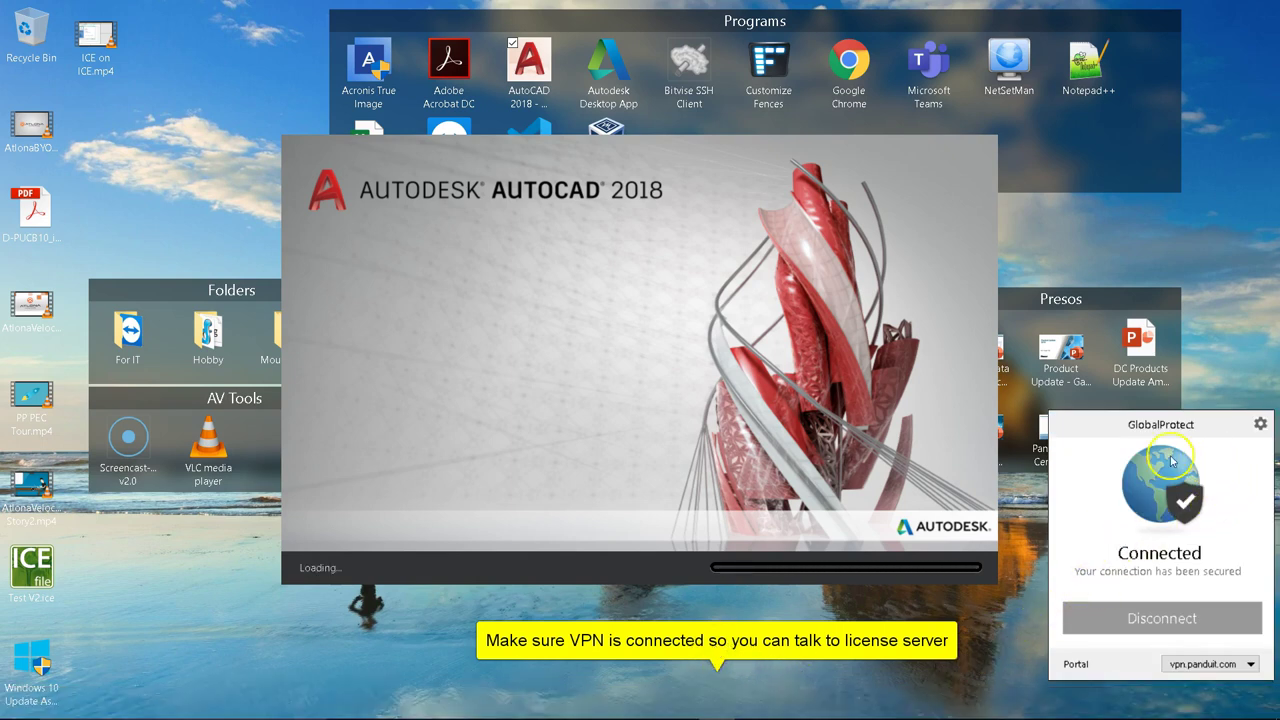
pyautogui.click(995, 627)
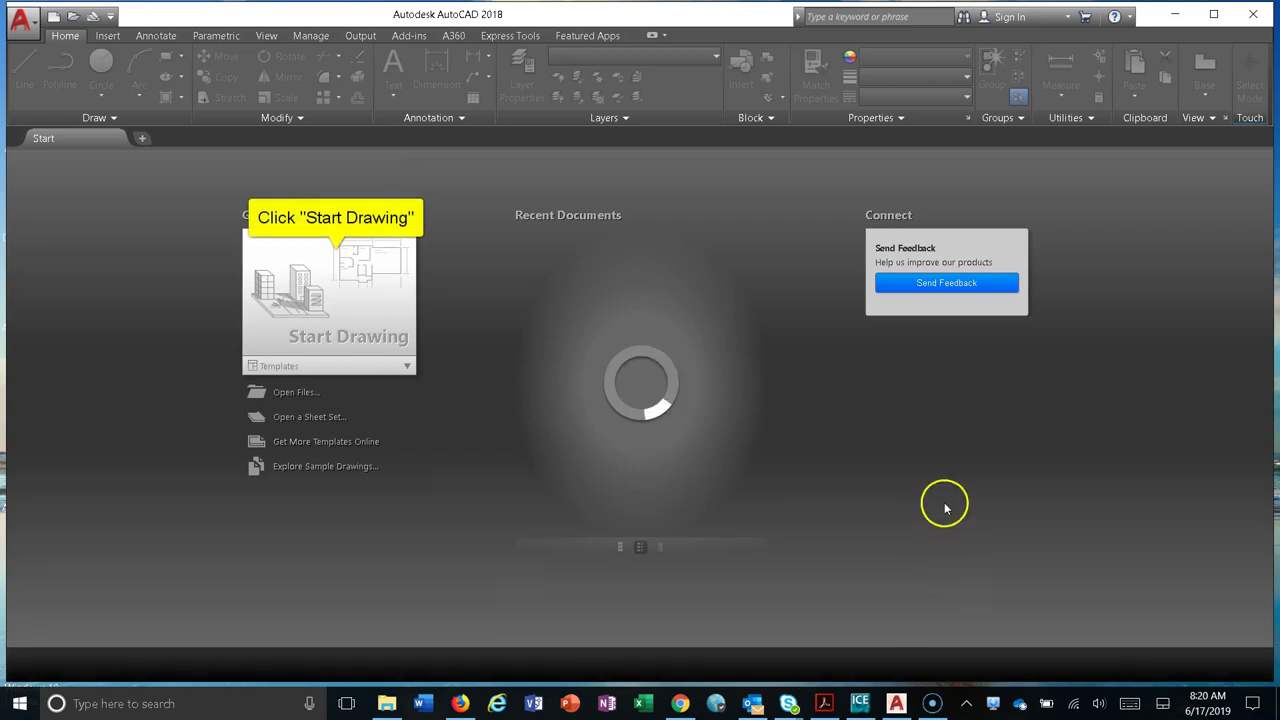
# Step: Start a blank drawing, Drawing1, and switch off its background grid
pyautogui.click(350, 301)
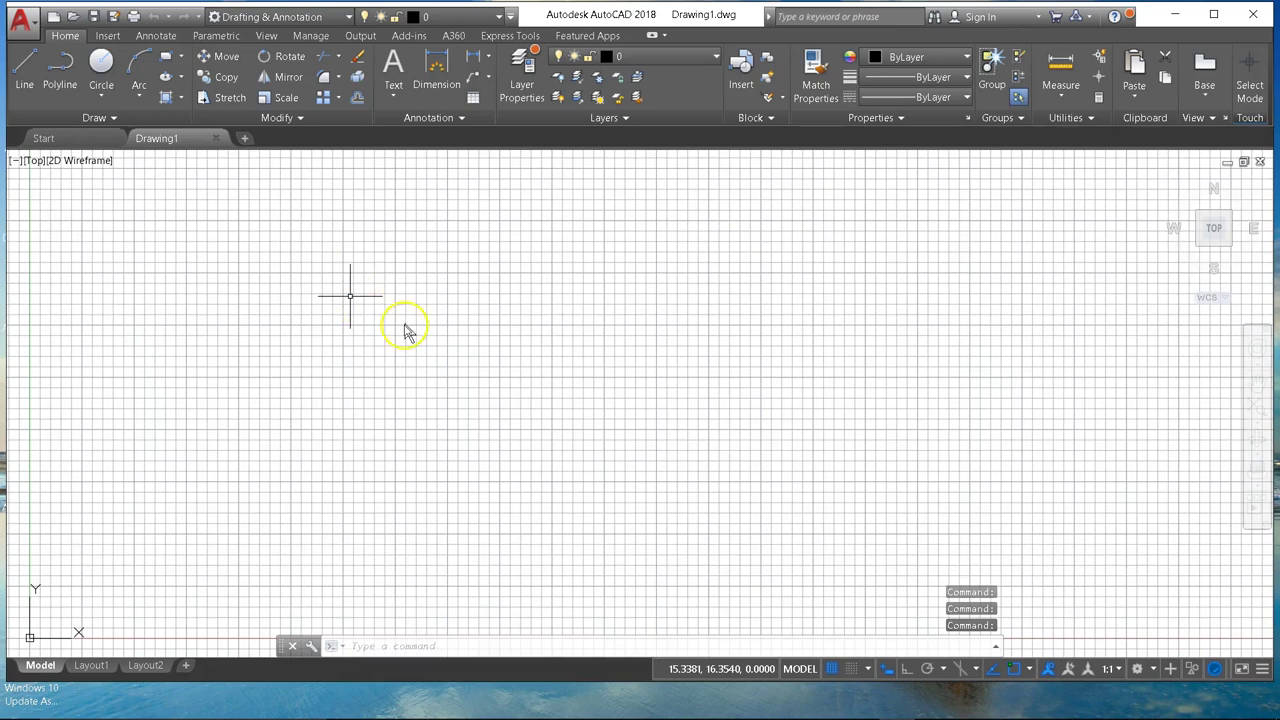
pyautogui.click(833, 668)
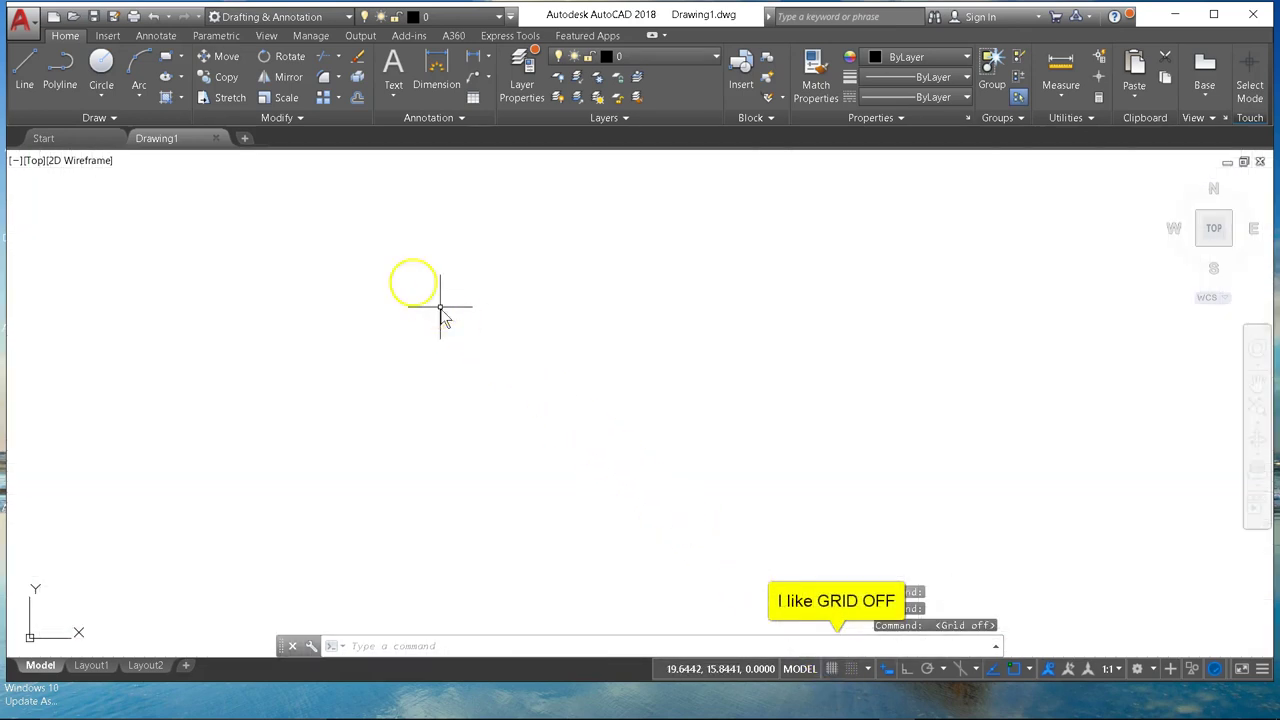
# Step: Attach Addendum 1 - Westmont Public.pdf as a reference file from the Insert tab
pyautogui.click(107, 35)
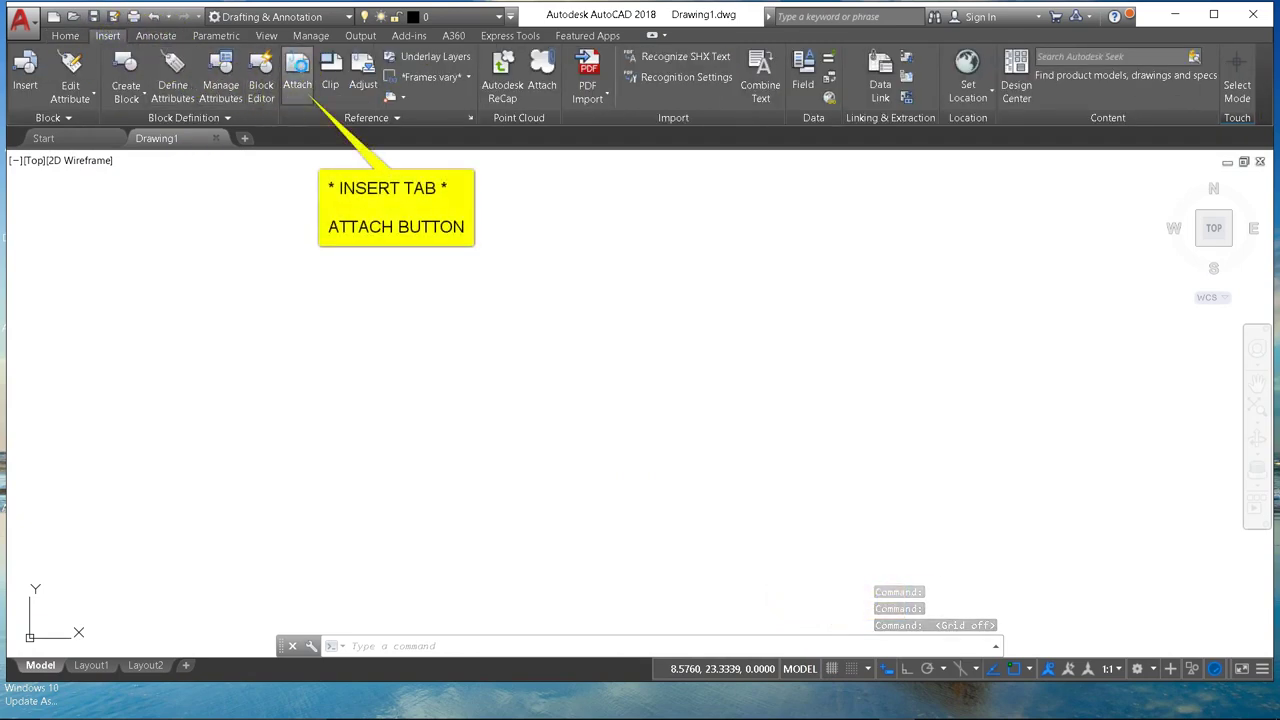
pyautogui.click(298, 68)
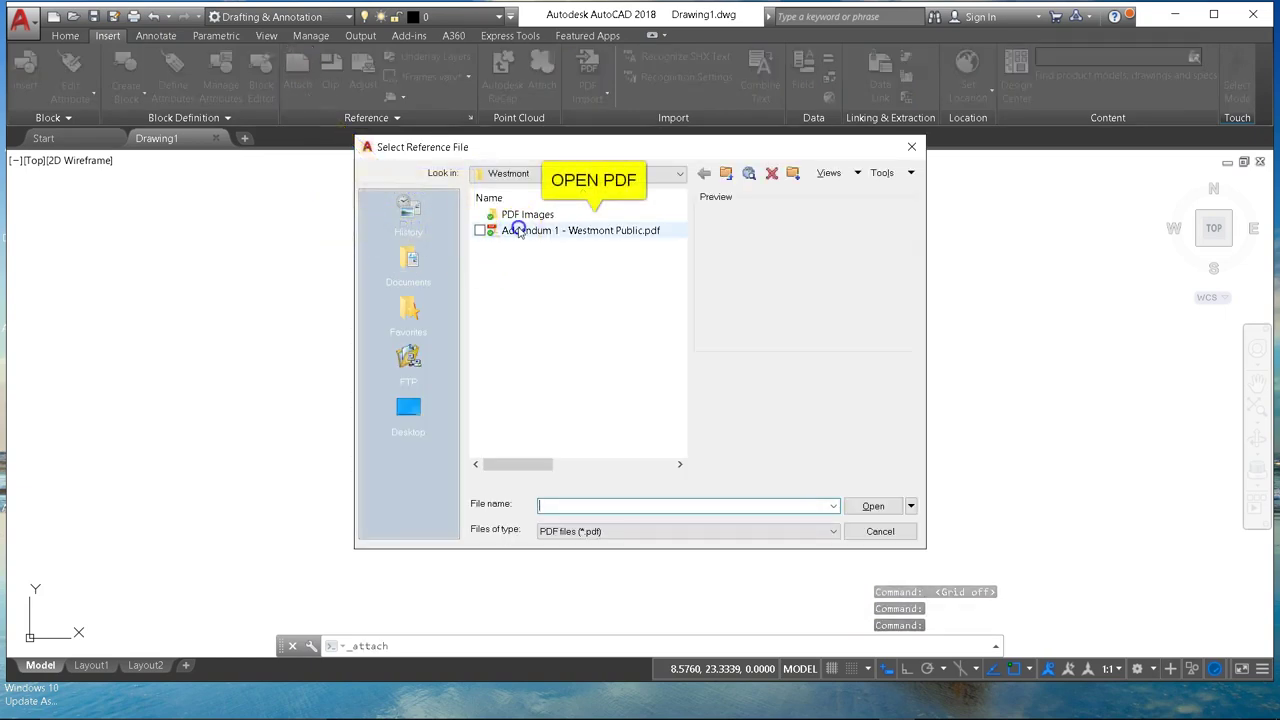
pyautogui.click(870, 508)
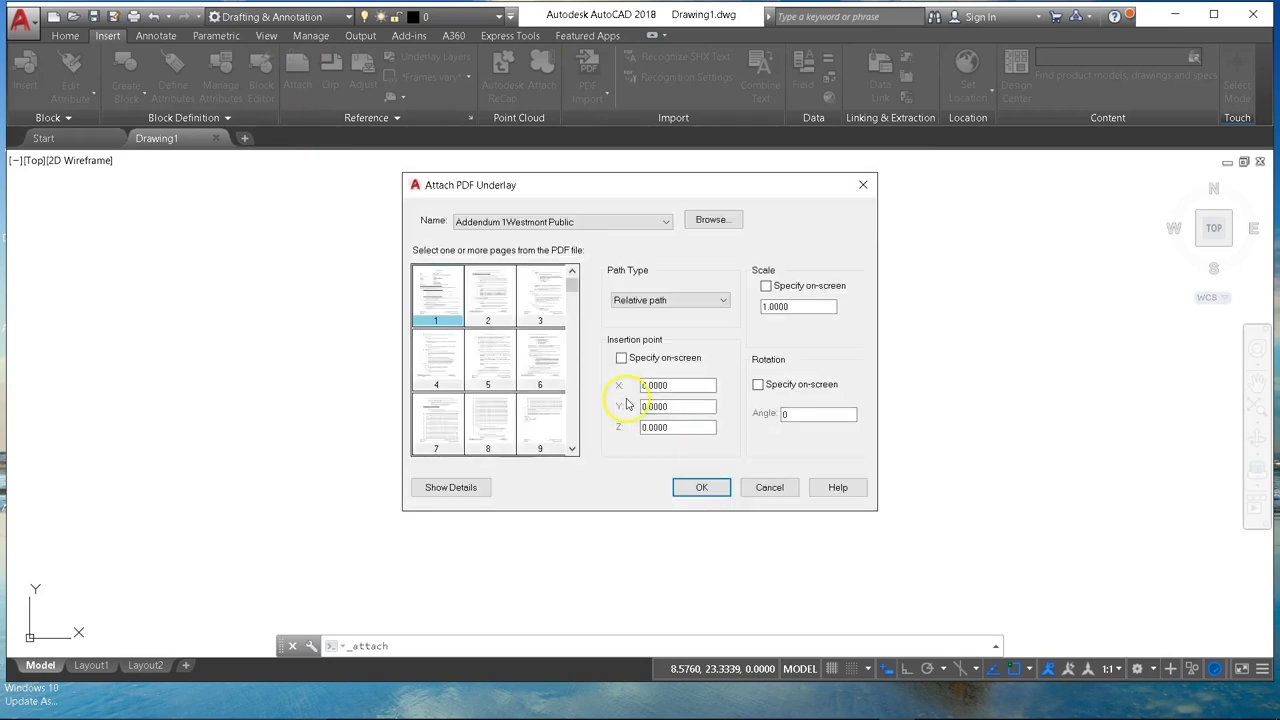
# Step: Choose page 123 of the PDF and set its attach scale to 1000
pyautogui.moveTo(571, 296); pyautogui.dragTo(584, 429)
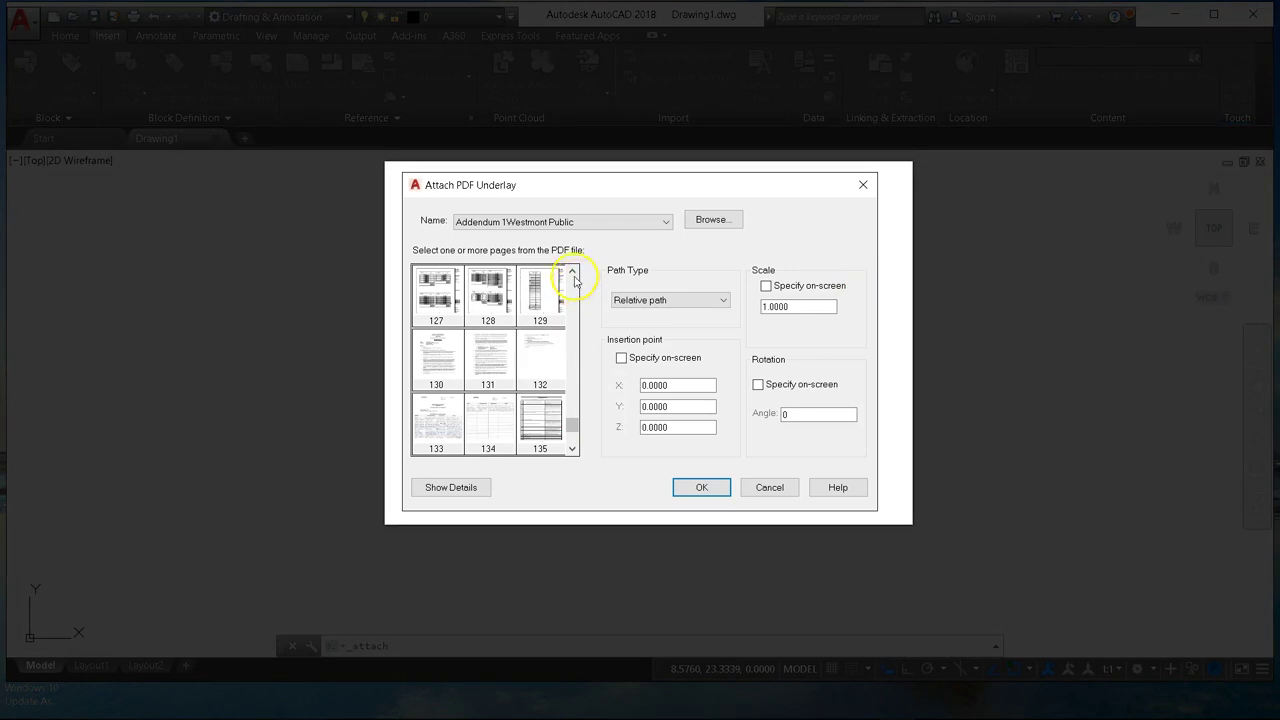
pyautogui.click(573, 272)
pyautogui.click(573, 272)
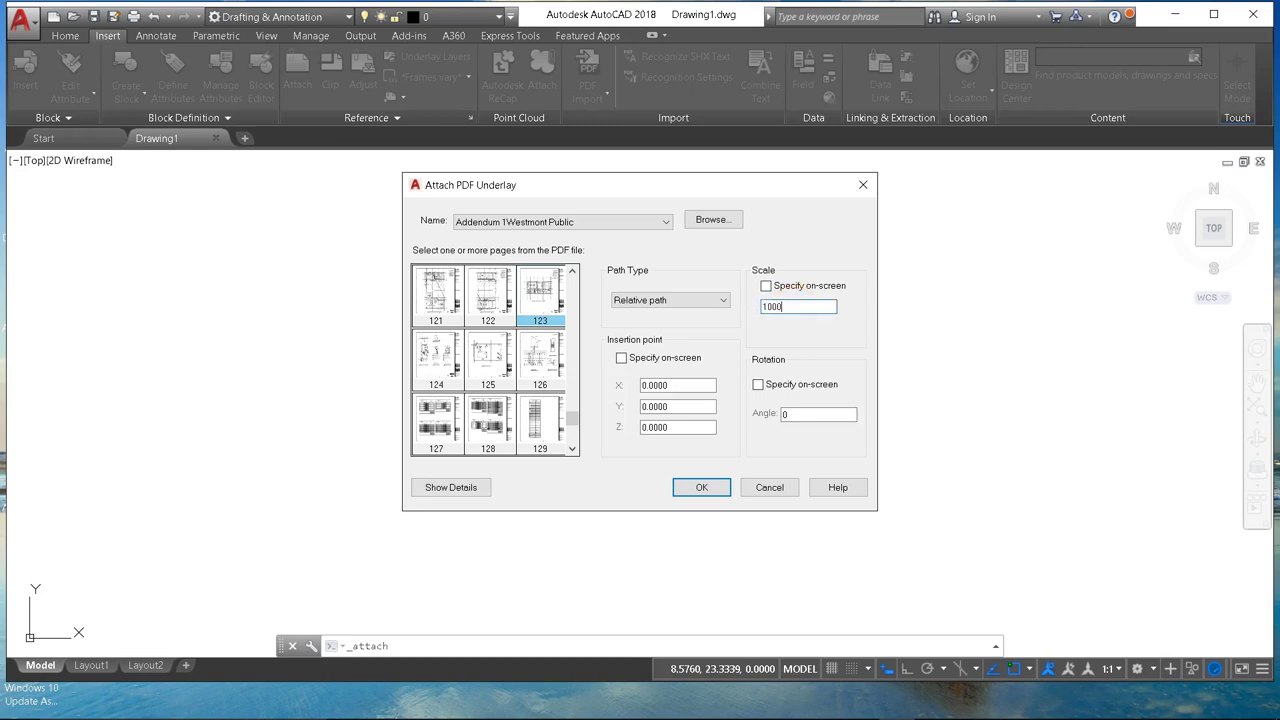
# Step: Place the E-119 underlay and zoom in on its 1/8" = 1'-0" graphic scale
pyautogui.click(714, 491)
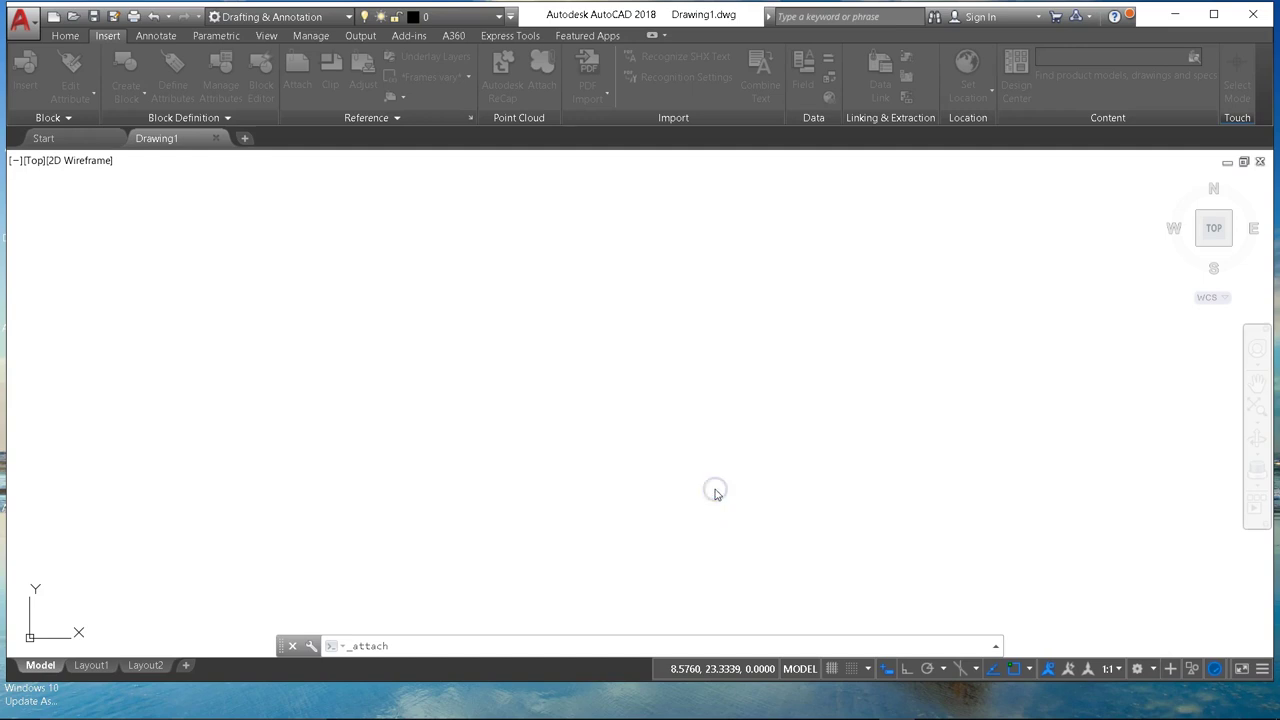
pyautogui.click(534, 317)
pyautogui.scroll(-3, 549, 317)
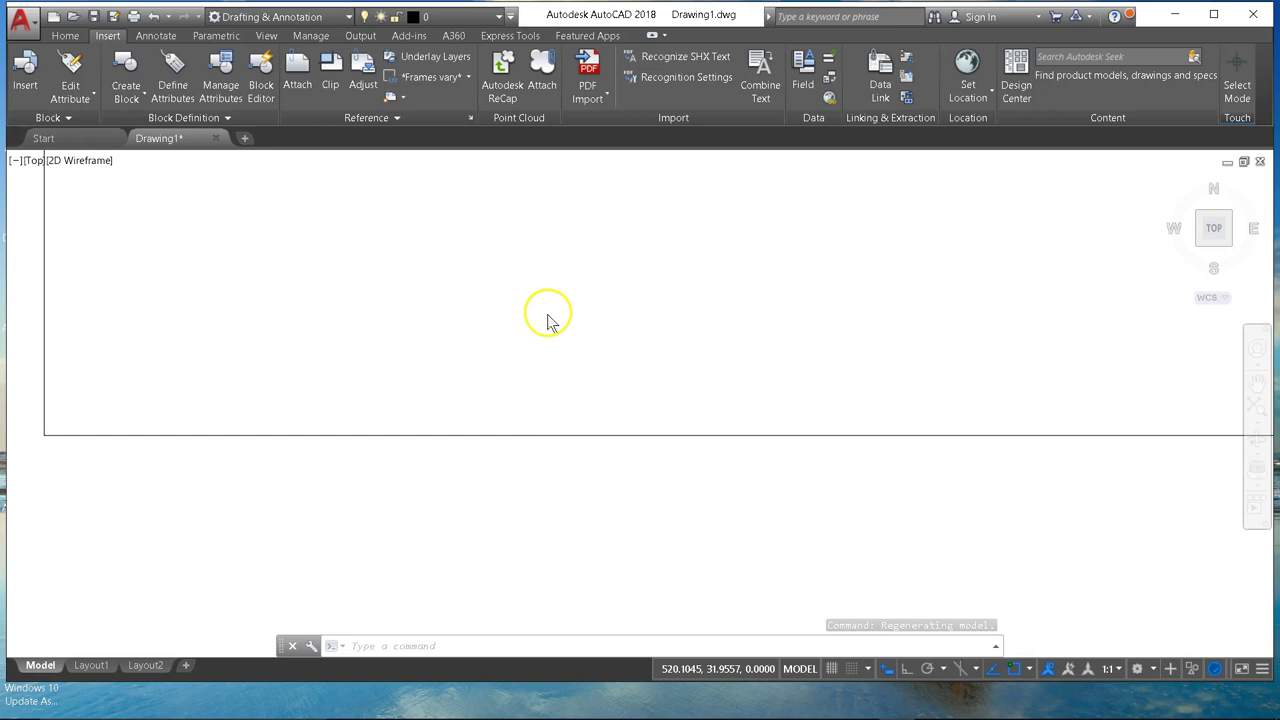
pyautogui.scroll(-5, 674, 283)
pyautogui.moveTo(831, 297)
pyautogui.mouseDown(button='middle')
pyautogui.moveTo(646, 346)
pyautogui.moveTo(80, 420)
pyautogui.mouseUp(button='middle')
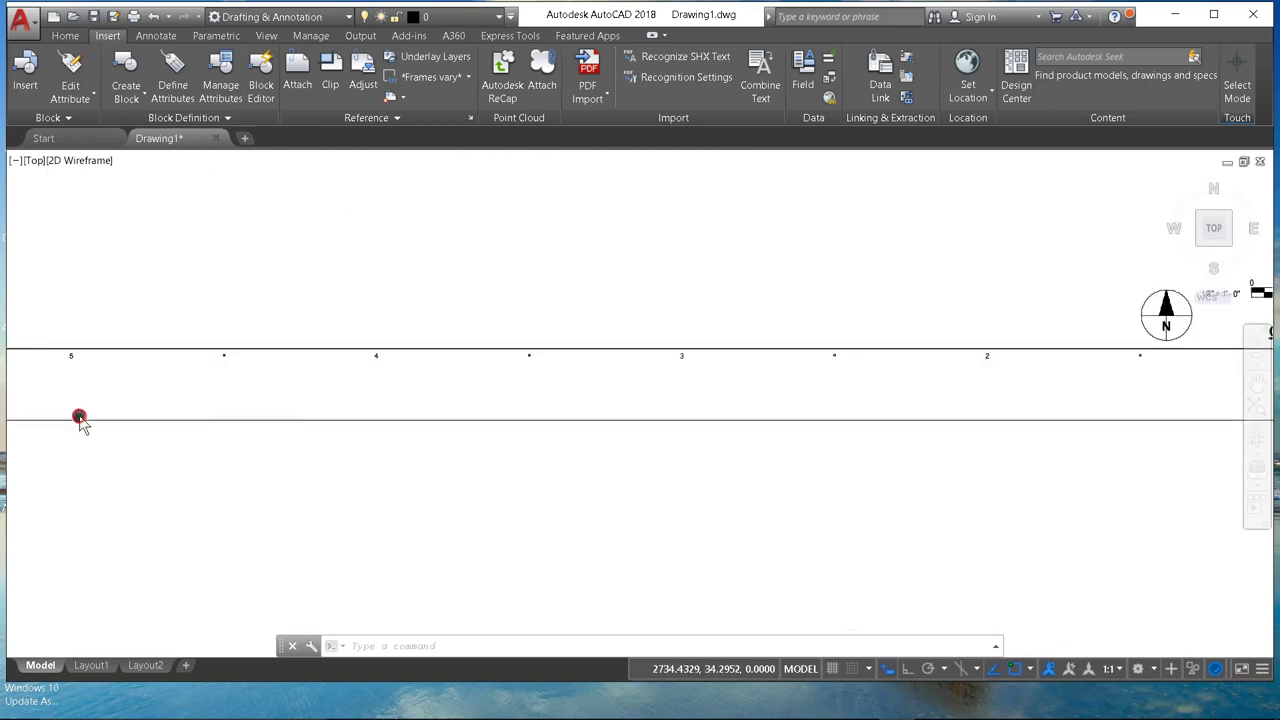
pyautogui.moveTo(917, 445)
pyautogui.mouseDown(button='middle')
pyautogui.moveTo(909, 494)
pyautogui.moveTo(517, 512)
pyautogui.mouseUp(button='middle')
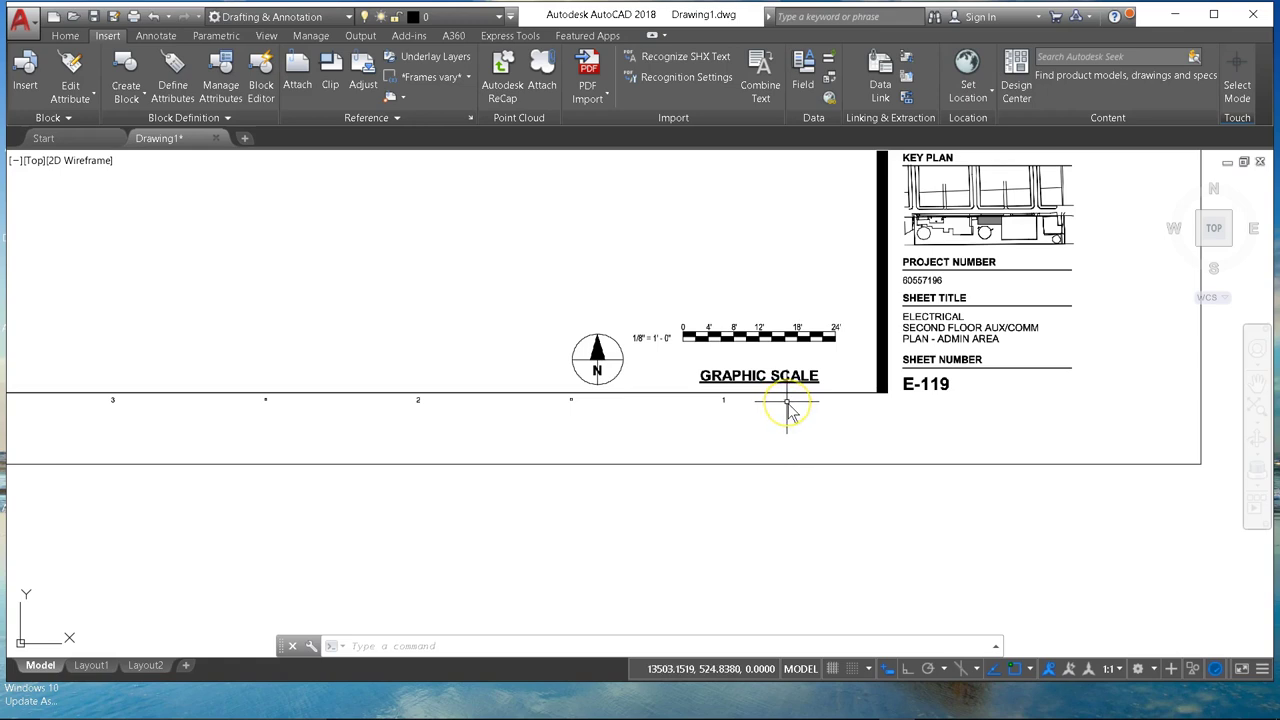
pyautogui.scroll(6, 790, 413)
pyautogui.moveTo(594, 251)
pyautogui.mouseDown(button='middle')
pyautogui.moveTo(634, 349)
pyautogui.moveTo(749, 509)
pyautogui.mouseUp(button='middle')
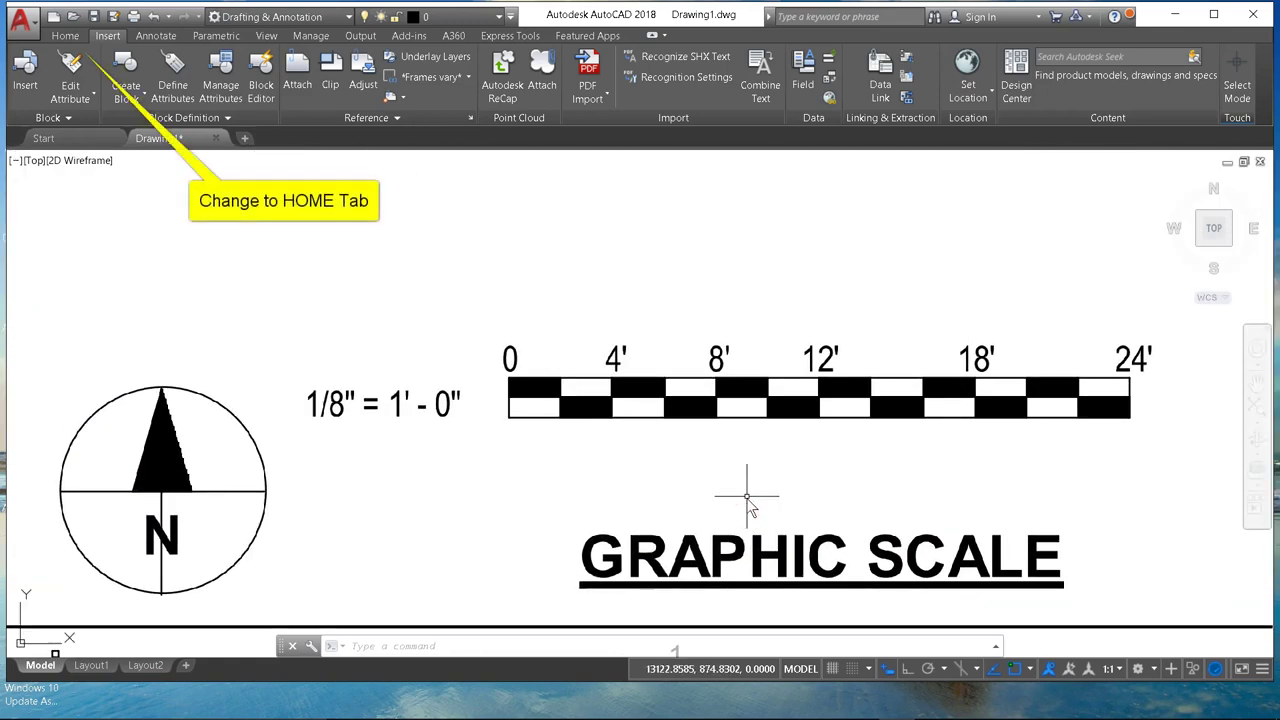
# Step: Measure the graphic scale from 0 to the 4' mark, reading 213.33 units
pyautogui.click(66, 36)
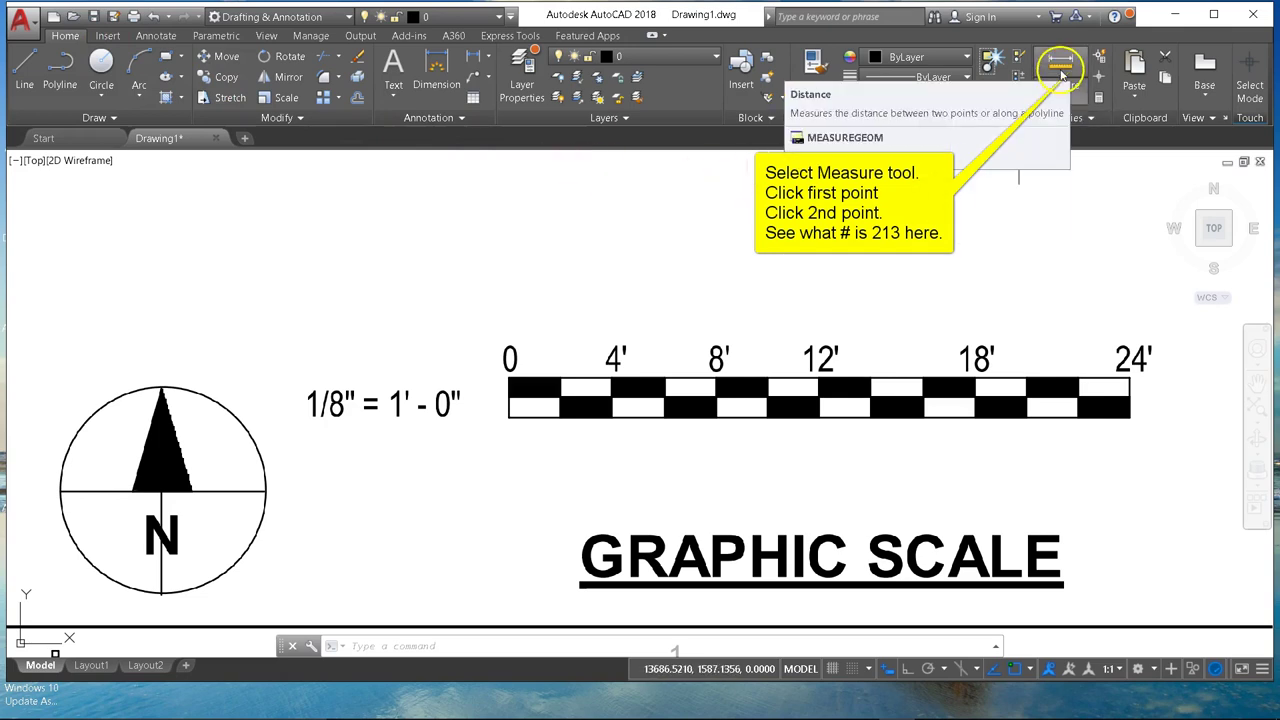
pyautogui.click(1059, 86)
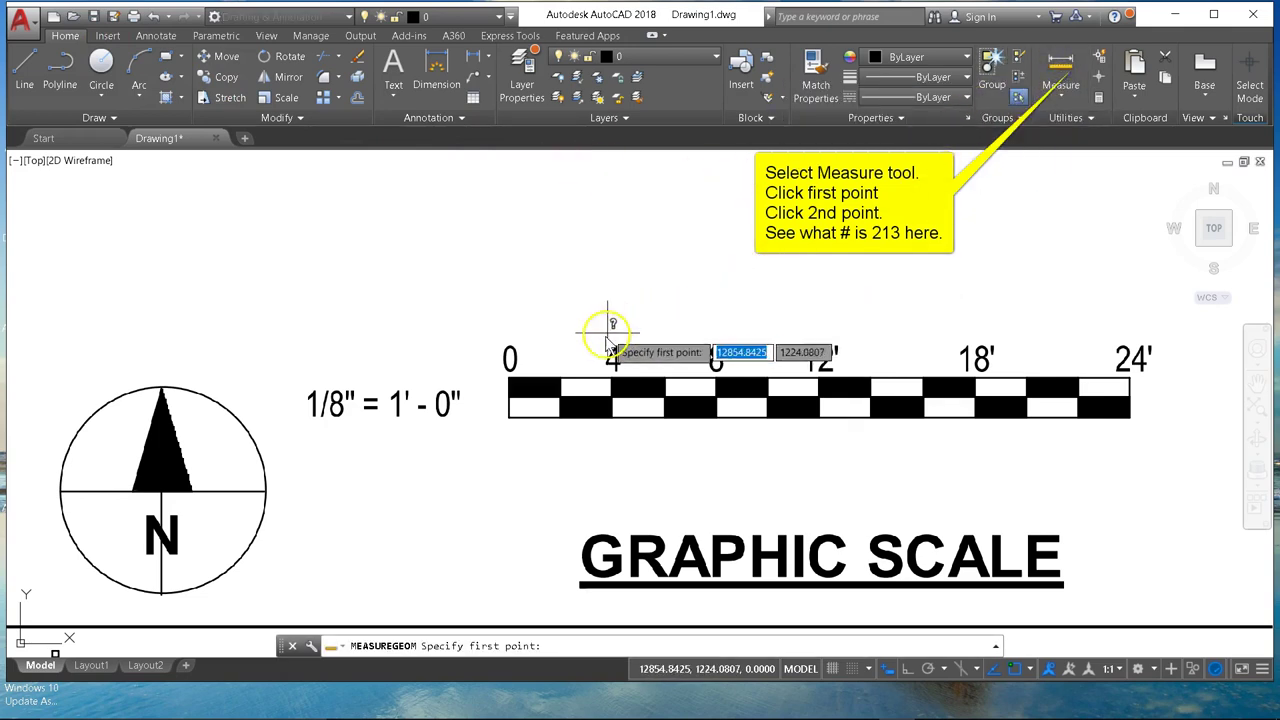
pyautogui.click(510, 378)
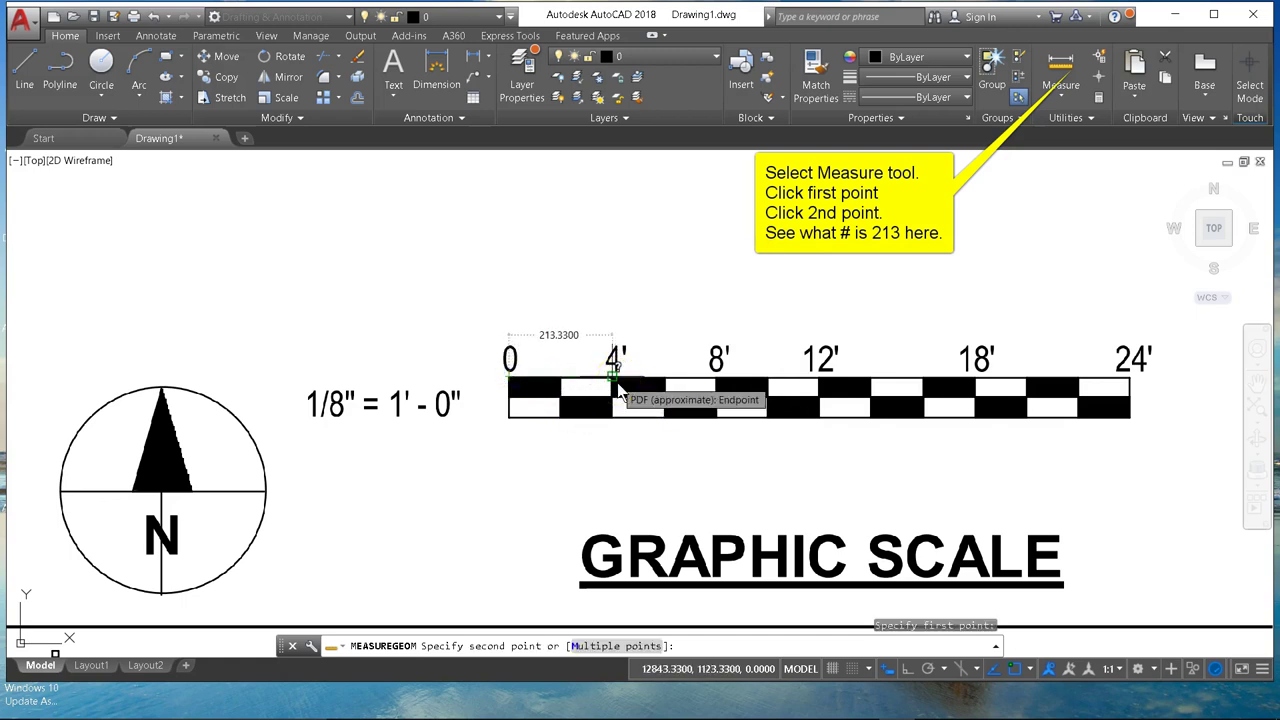
pyautogui.click(616, 378)
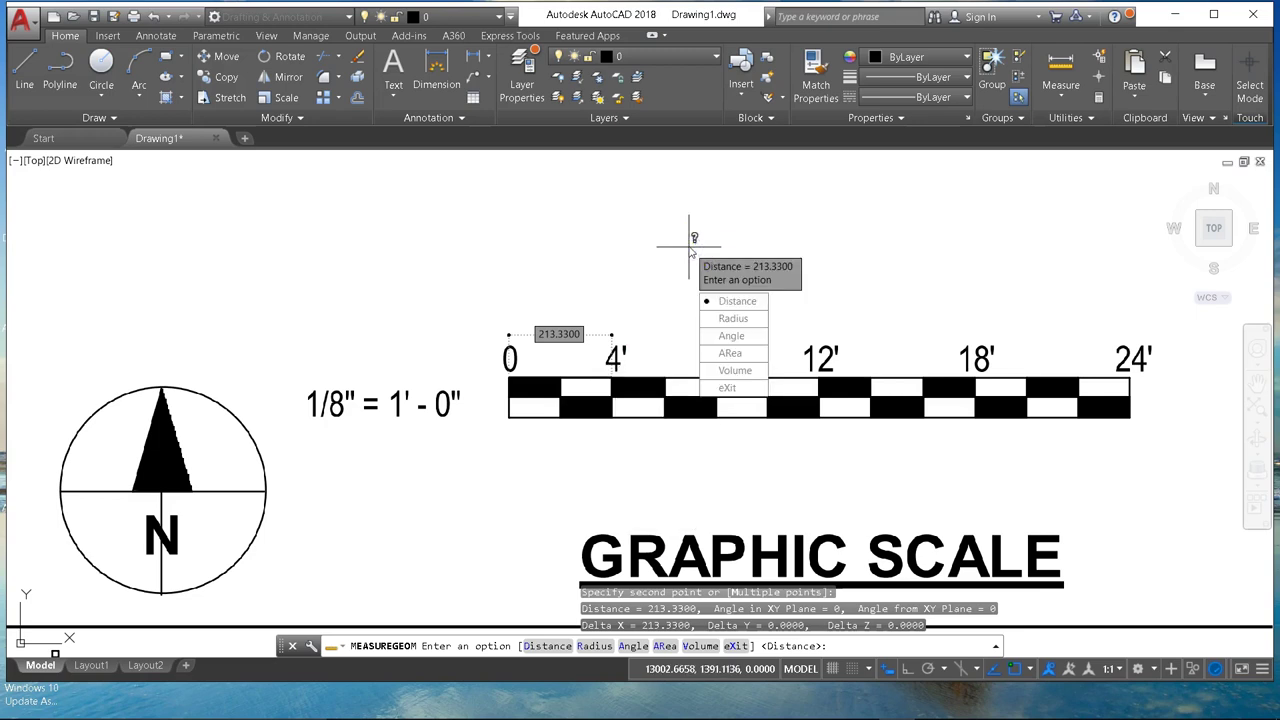
pyautogui.press('Escape')
# Step: Select the whole PDF underlay and start the Scale command from its right-click menu
pyautogui.scroll(-10, 629, 251)
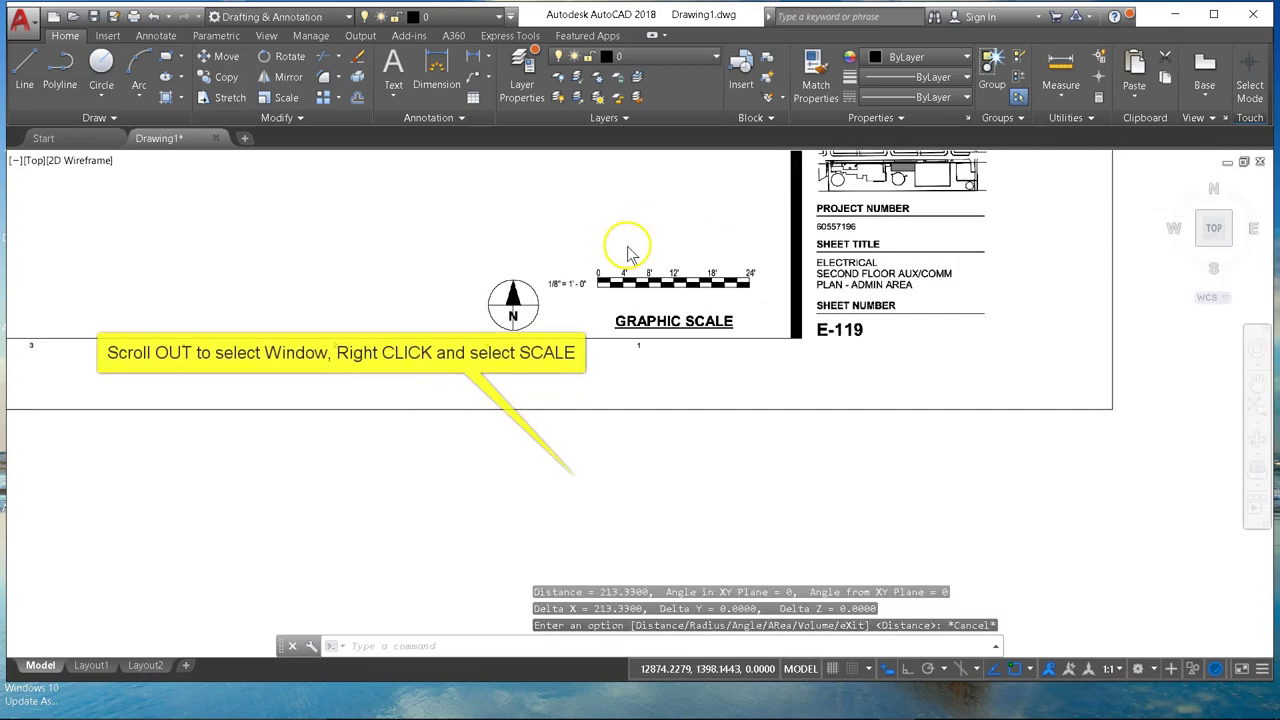
pyautogui.scroll(-3, 627, 251)
pyautogui.moveTo(634, 263); pyautogui.dragTo(917, 386, button='middle')
pyautogui.scroll(-2, 763, 480)
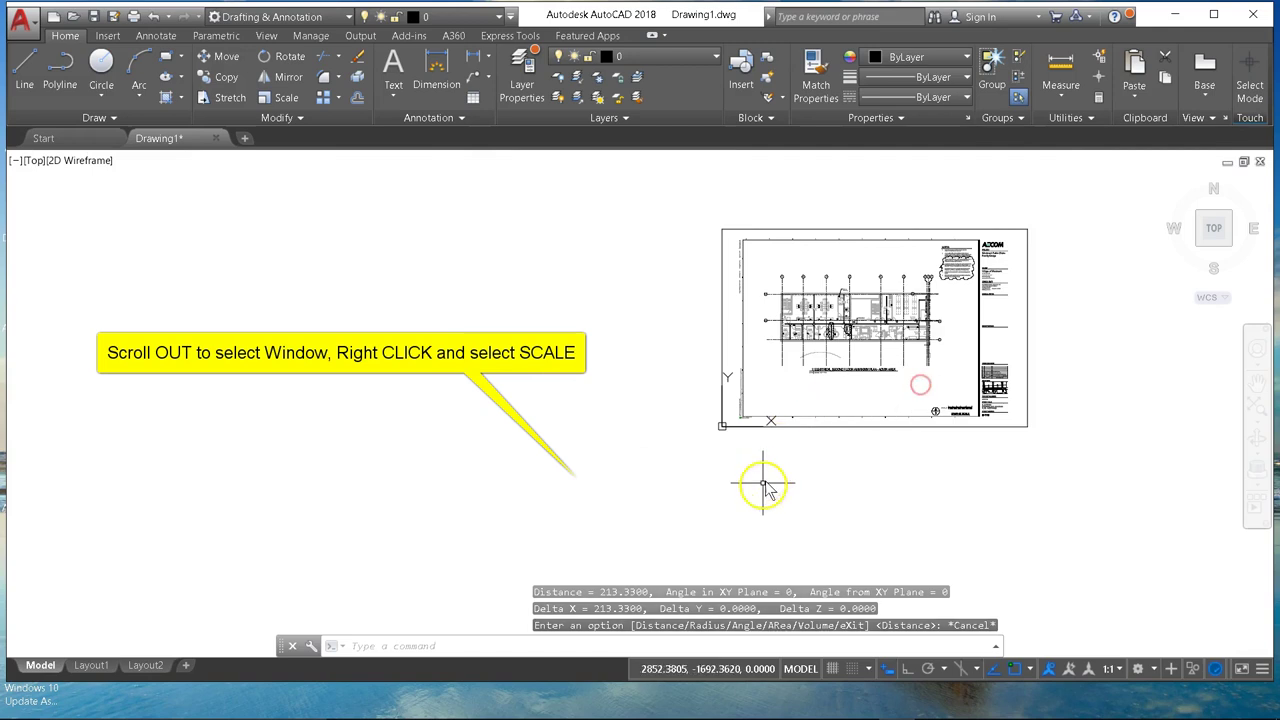
pyautogui.scroll(4, 657, 380)
pyautogui.scroll(-3, 523, 457)
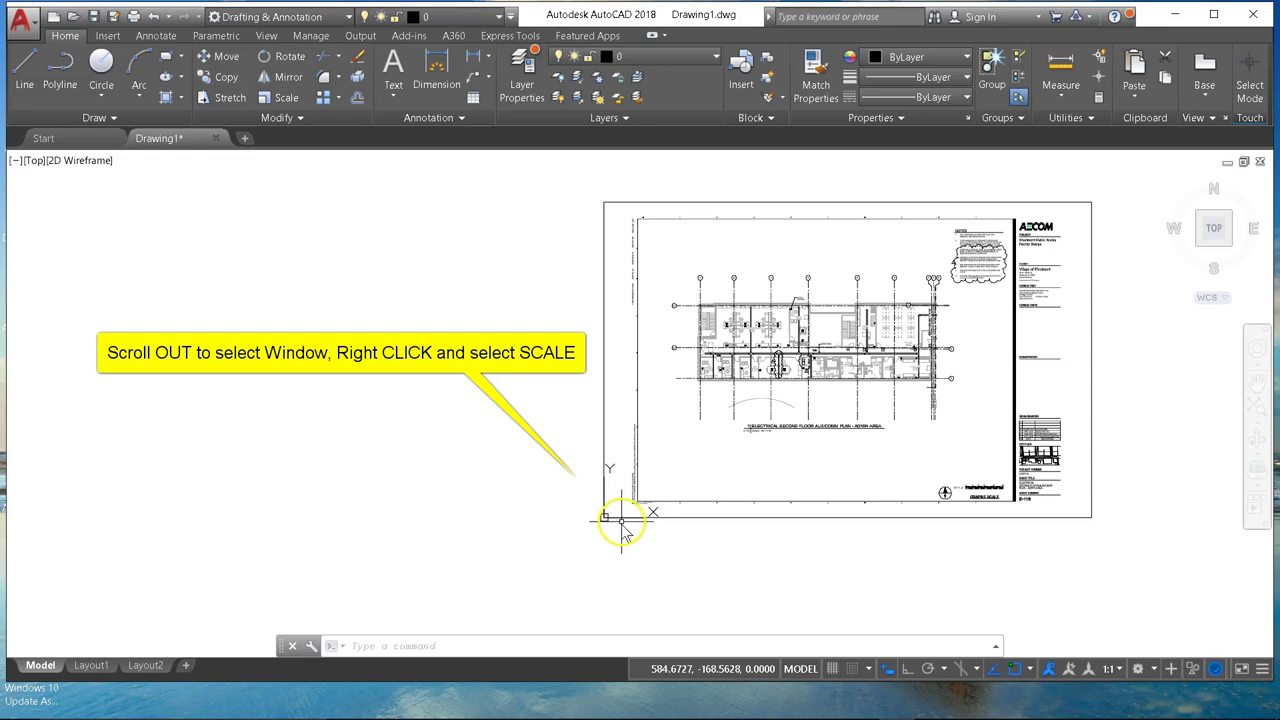
pyautogui.click(603, 421)
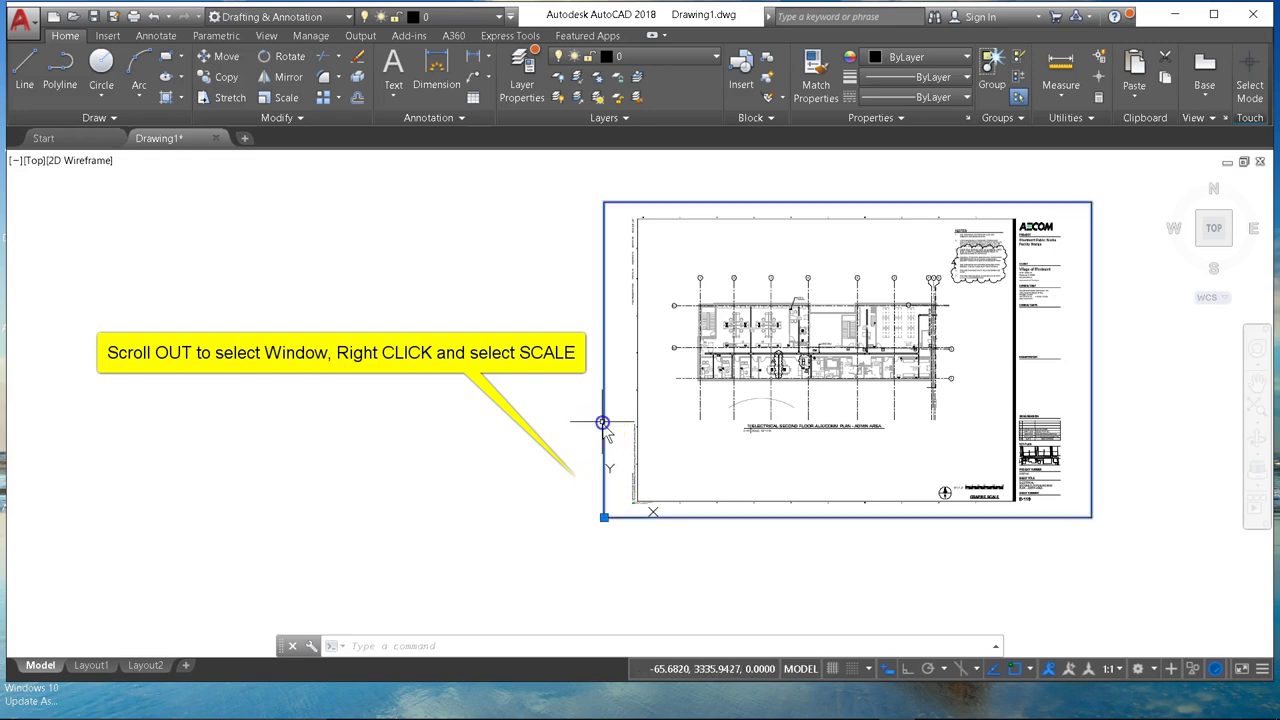
pyautogui.rightClick(625, 352)
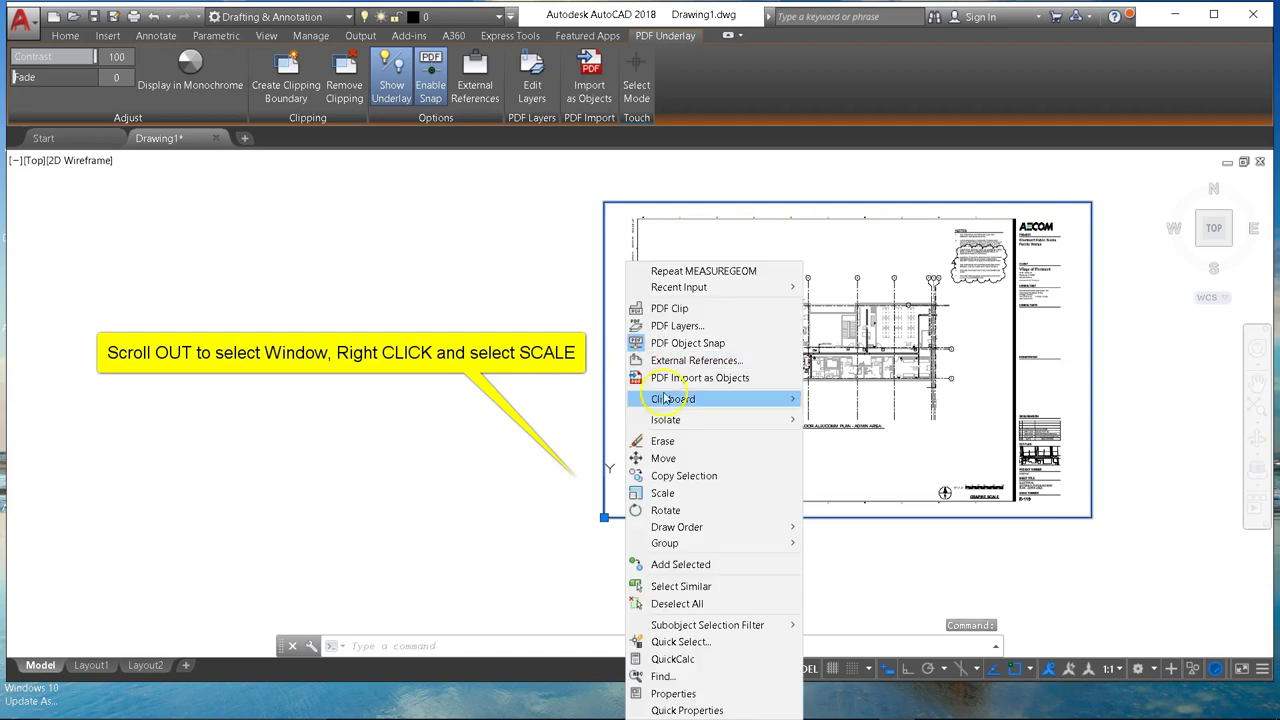
pyautogui.click(684, 493)
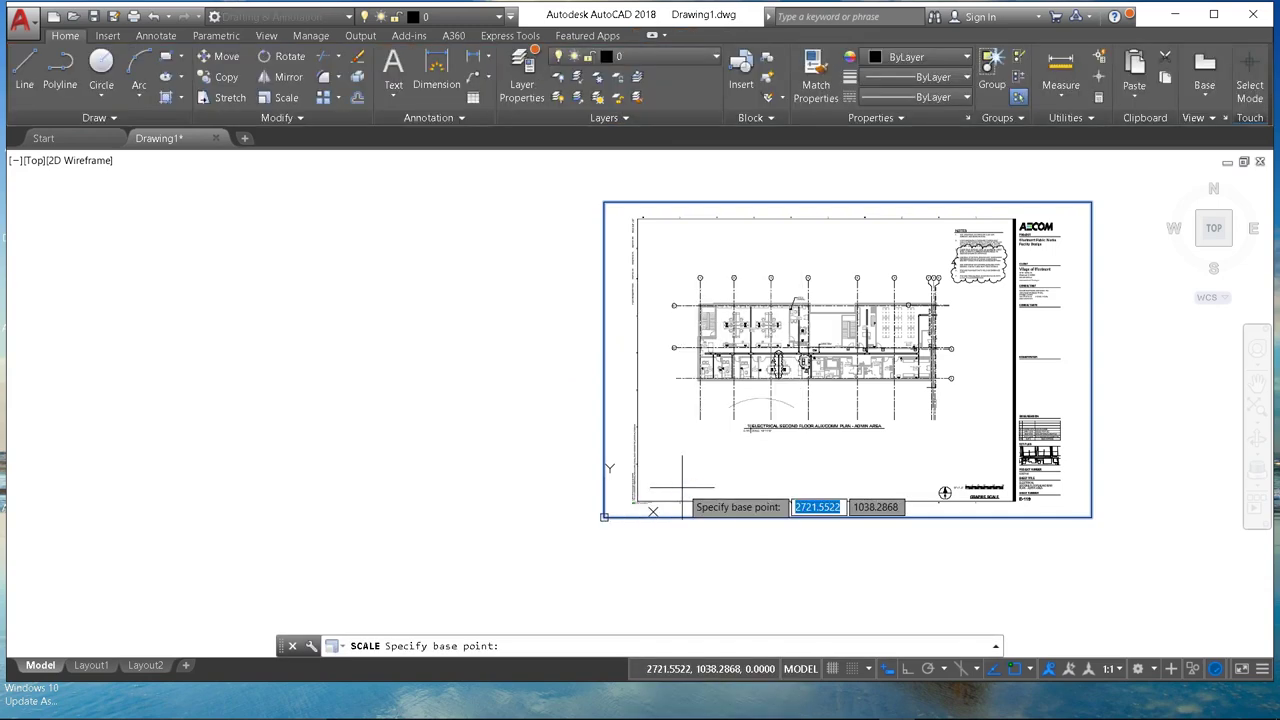
# Step: Scale the underlay about base point 0,0 by a factor of 4/213
pyautogui.write('0')
pyautogui.press('Tab')
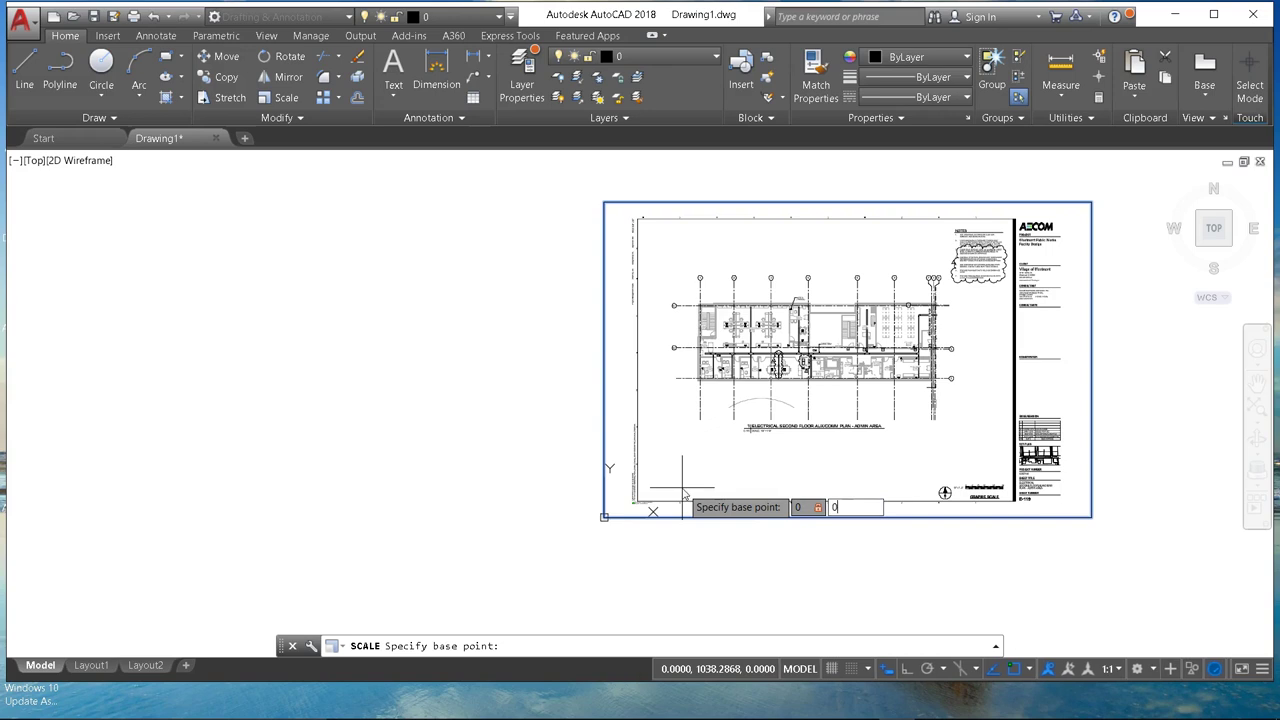
pyautogui.write('0')
pyautogui.press('Return')
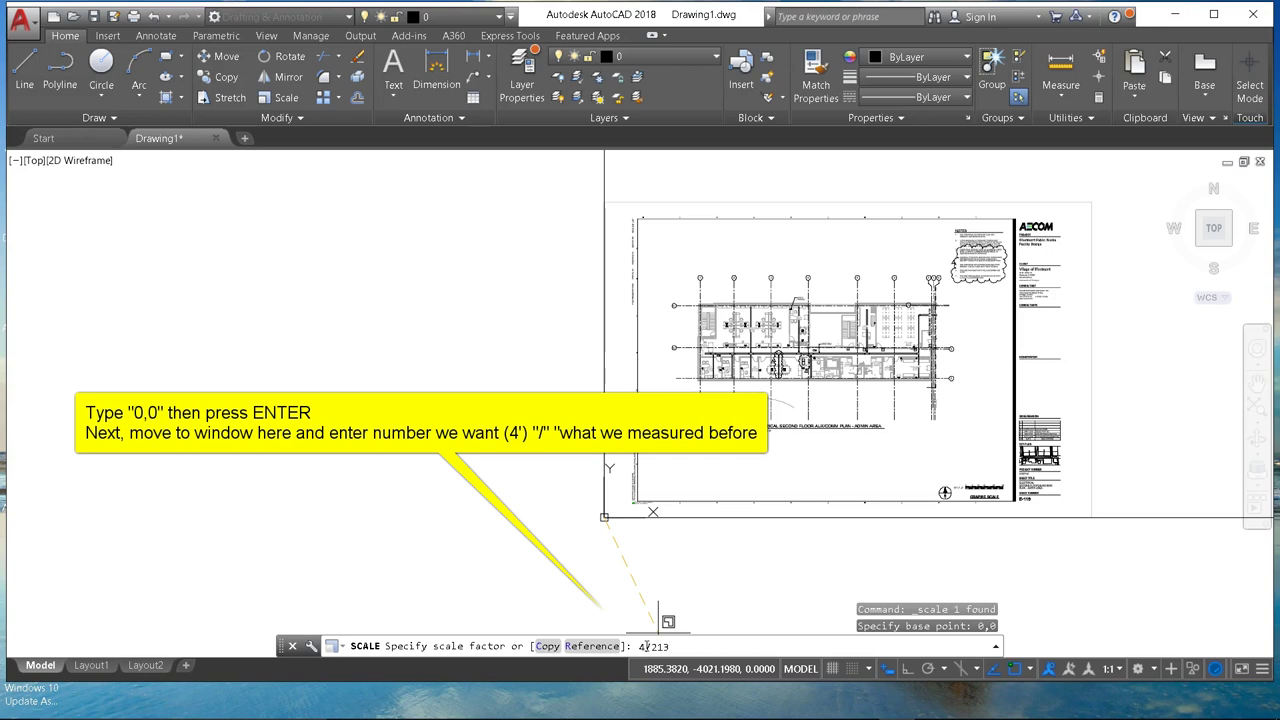
pyautogui.press('Return')
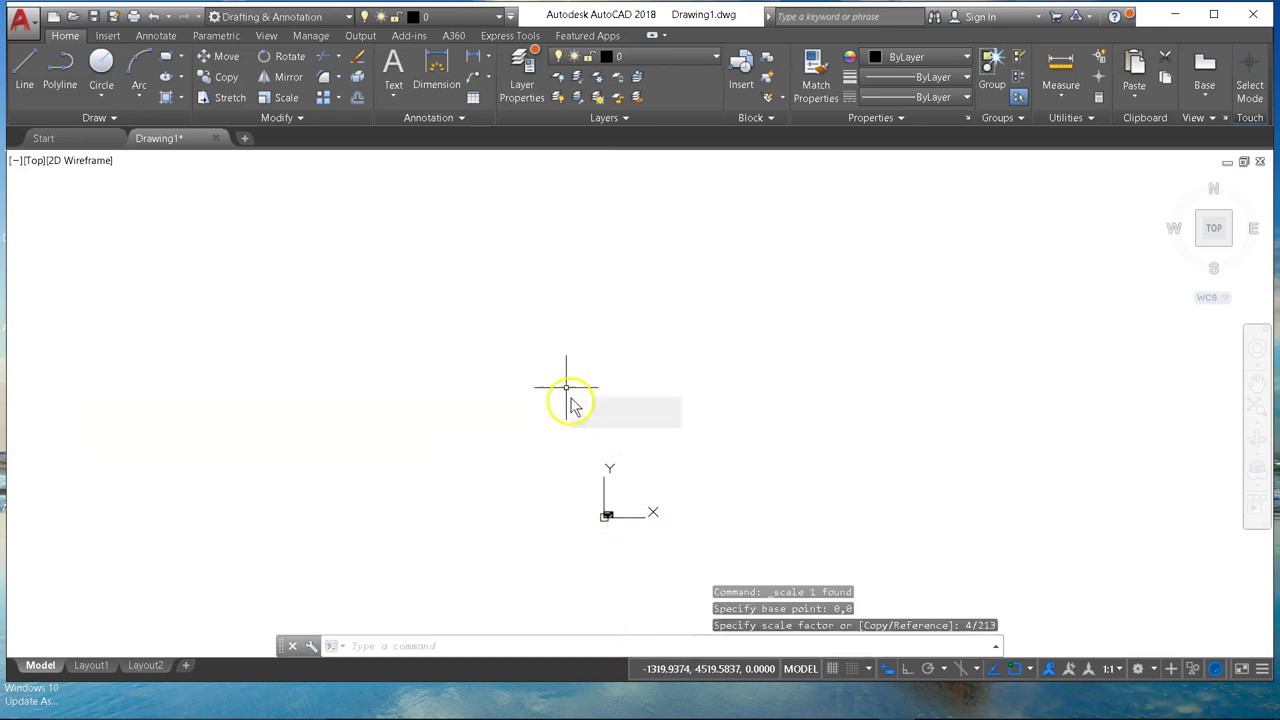
# Step: Zoom and pan until the shrunken sheet's graphic scale and north arrow fill the view
pyautogui.scroll(8, 537, 510)
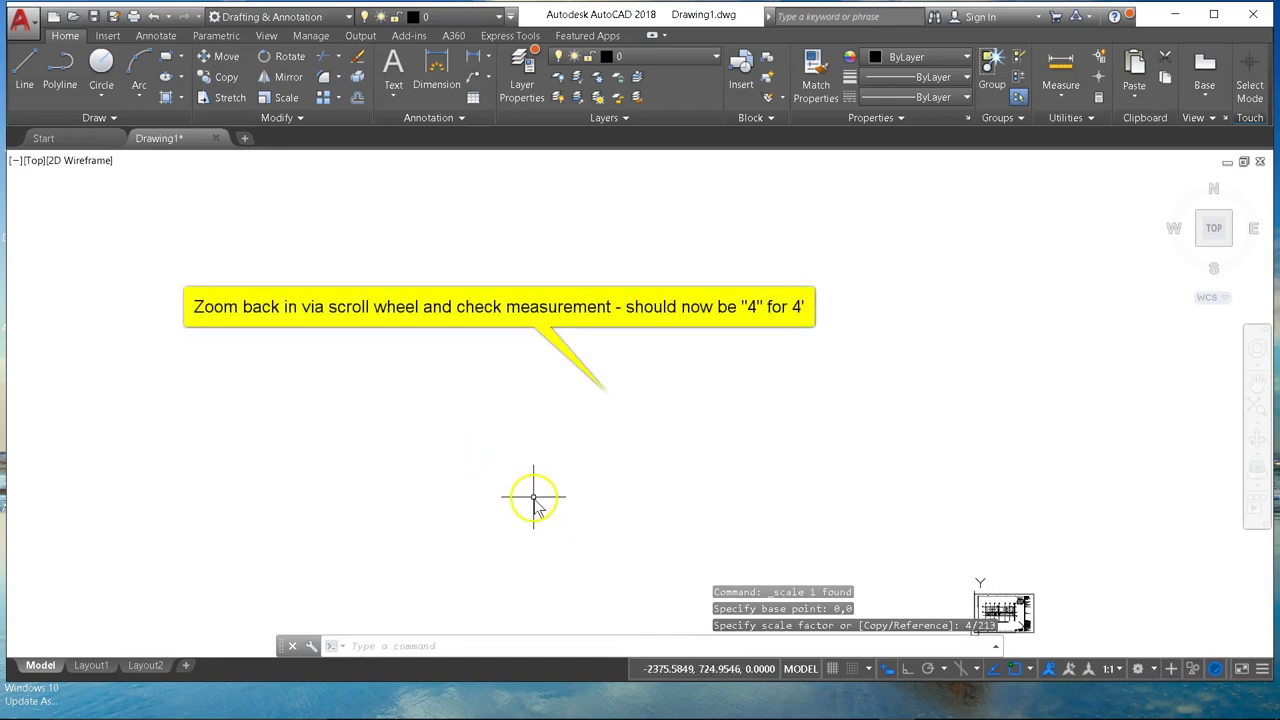
pyautogui.moveTo(777, 523)
pyautogui.mouseDown(button='middle')
pyautogui.moveTo(509, 329)
pyautogui.moveTo(373, 289)
pyautogui.mouseUp(button='middle')
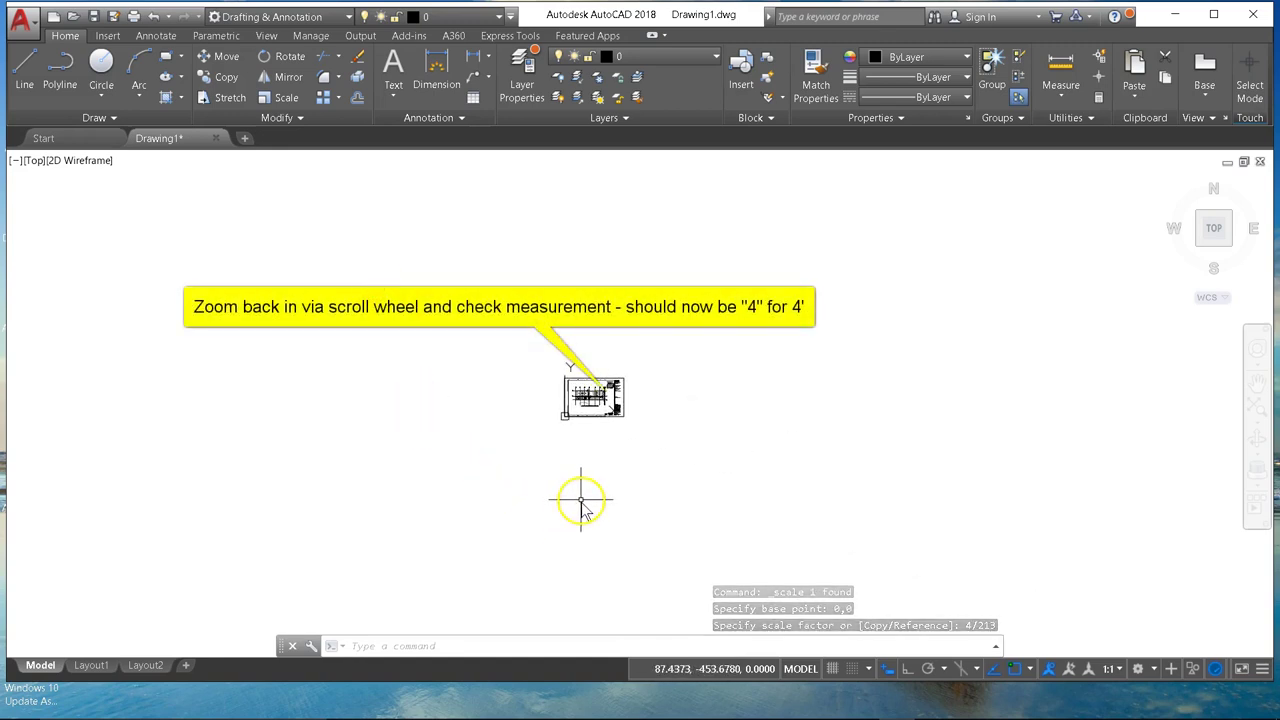
pyautogui.scroll(5, 578, 470)
pyautogui.scroll(-5, 589, 366)
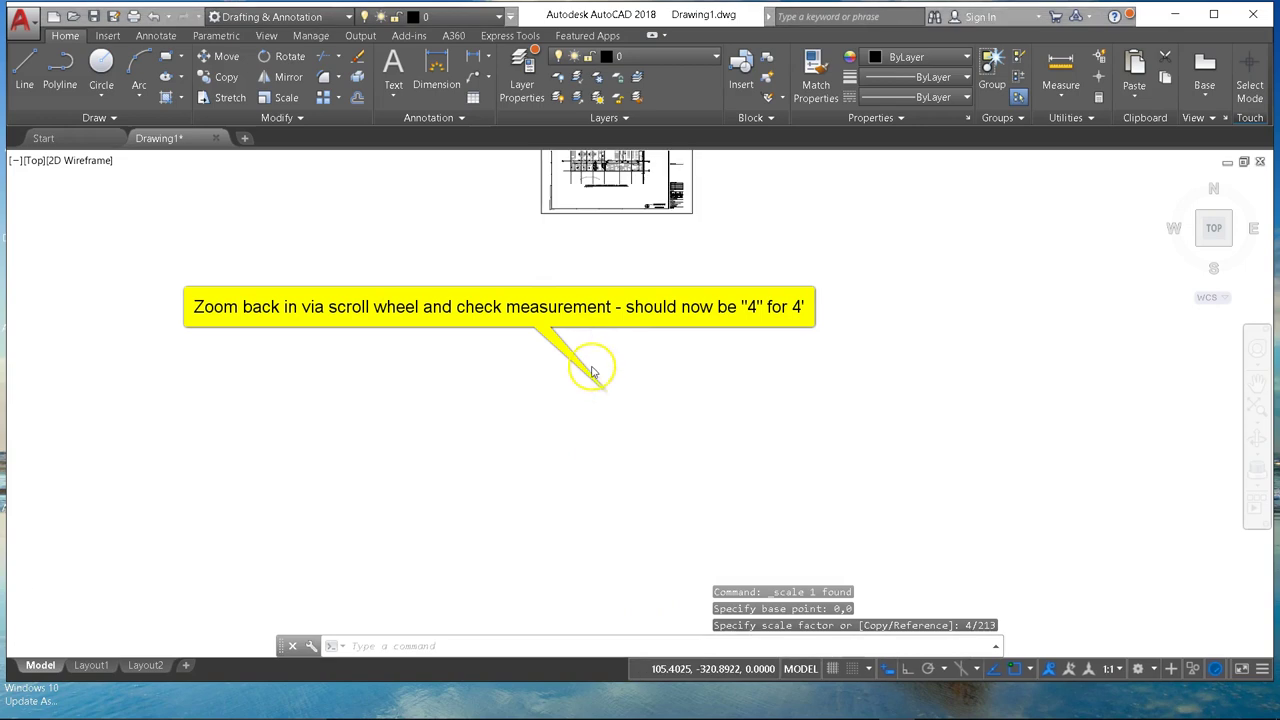
pyautogui.moveTo(586, 357); pyautogui.dragTo(641, 478, button='middle')
pyautogui.scroll(7, 580, 403)
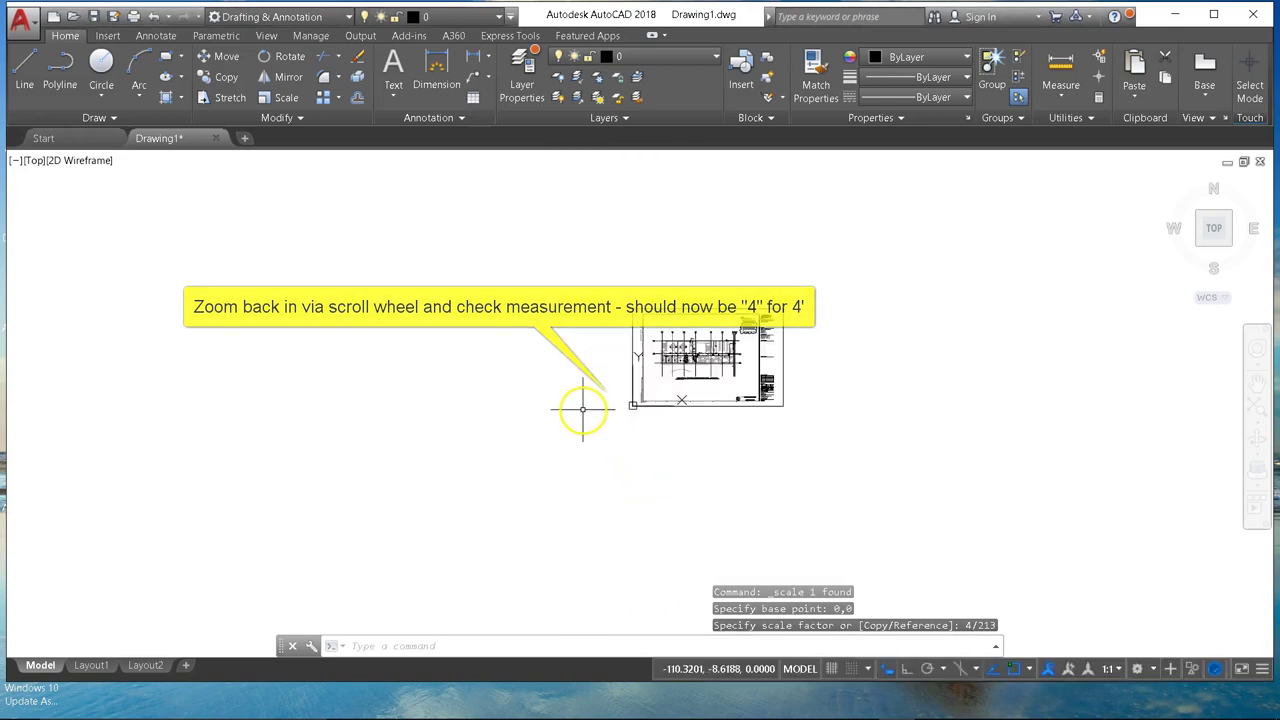
pyautogui.scroll(3, 980, 490)
pyautogui.click(738, 383)
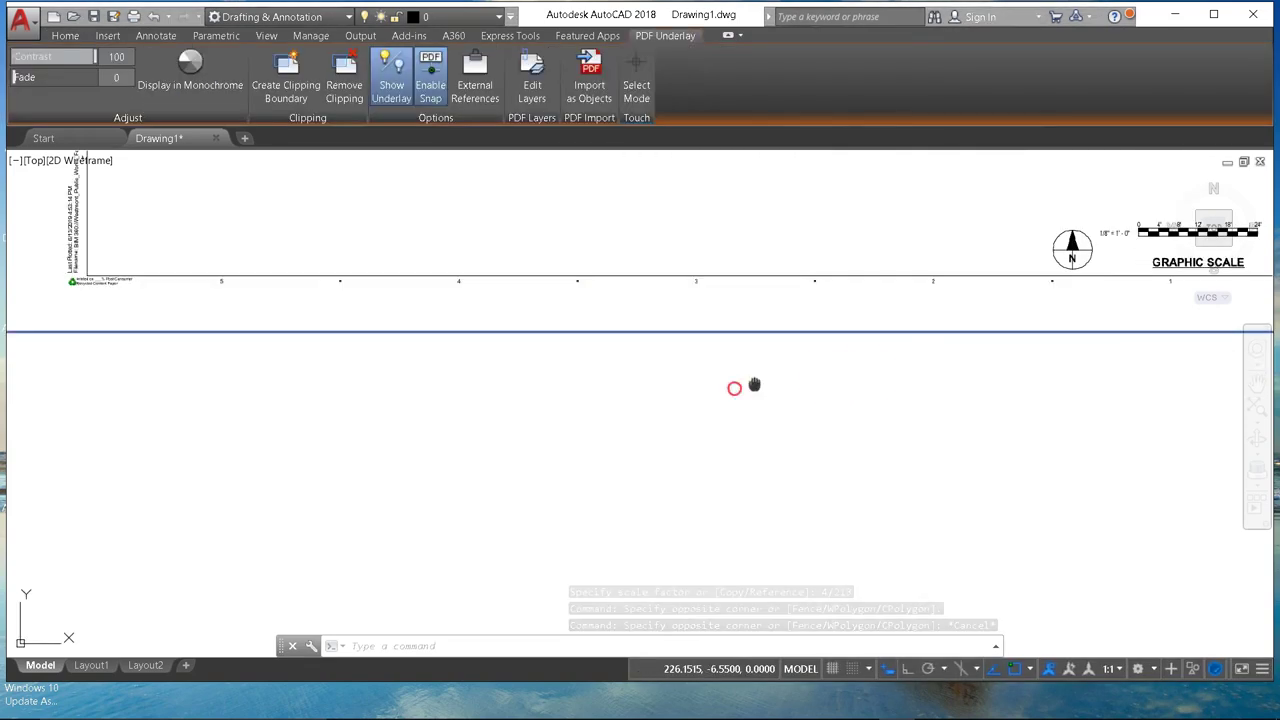
pyautogui.scroll(4, 825, 305)
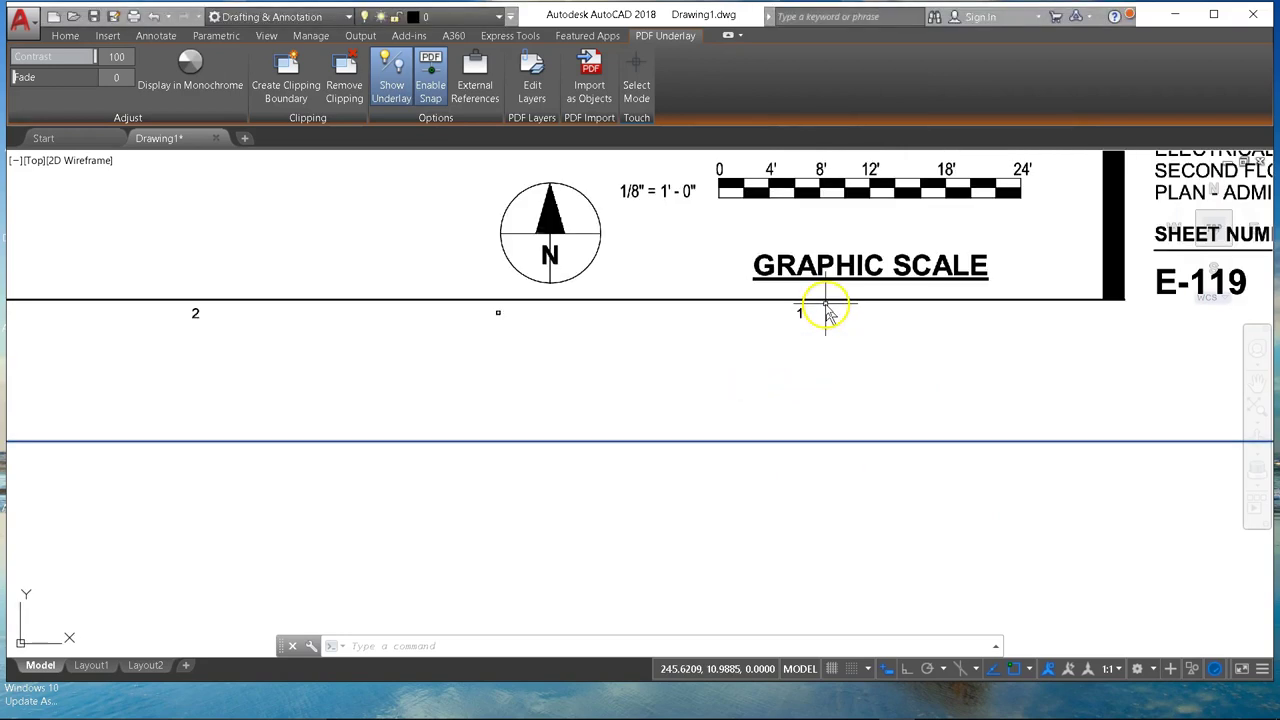
pyautogui.moveTo(814, 408); pyautogui.dragTo(822, 520, button='middle')
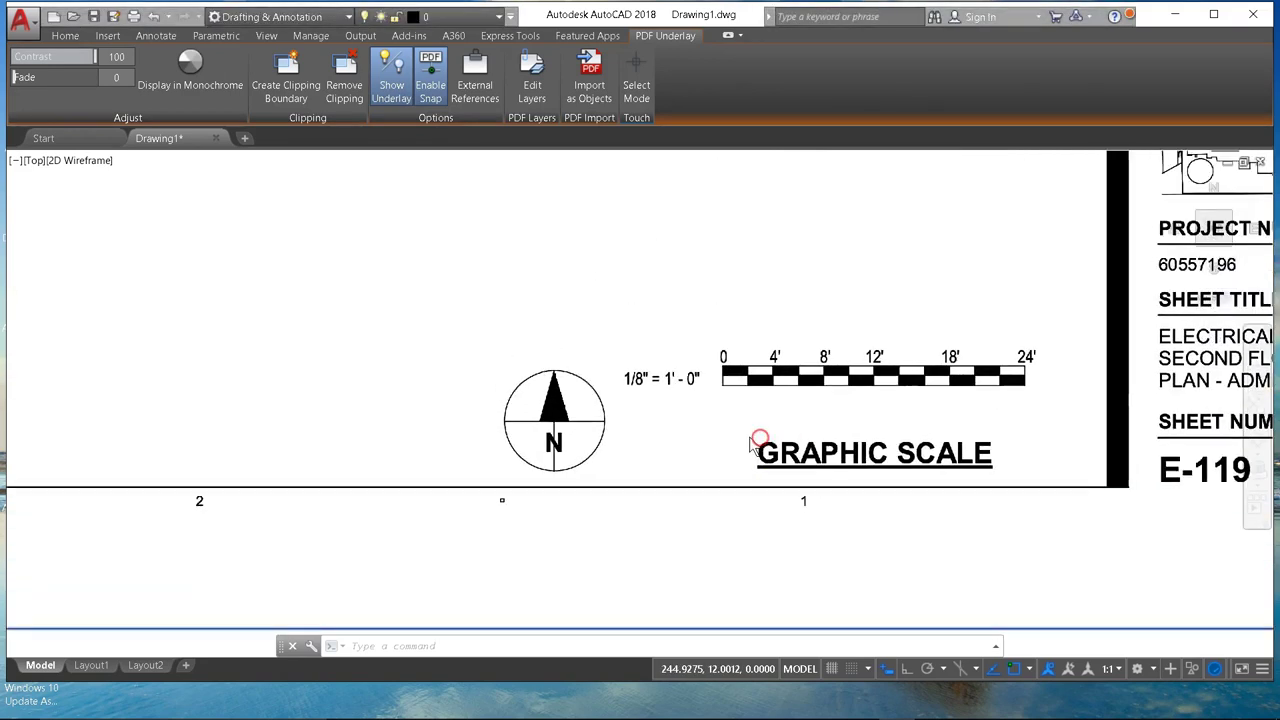
pyautogui.scroll(2, 758, 437)
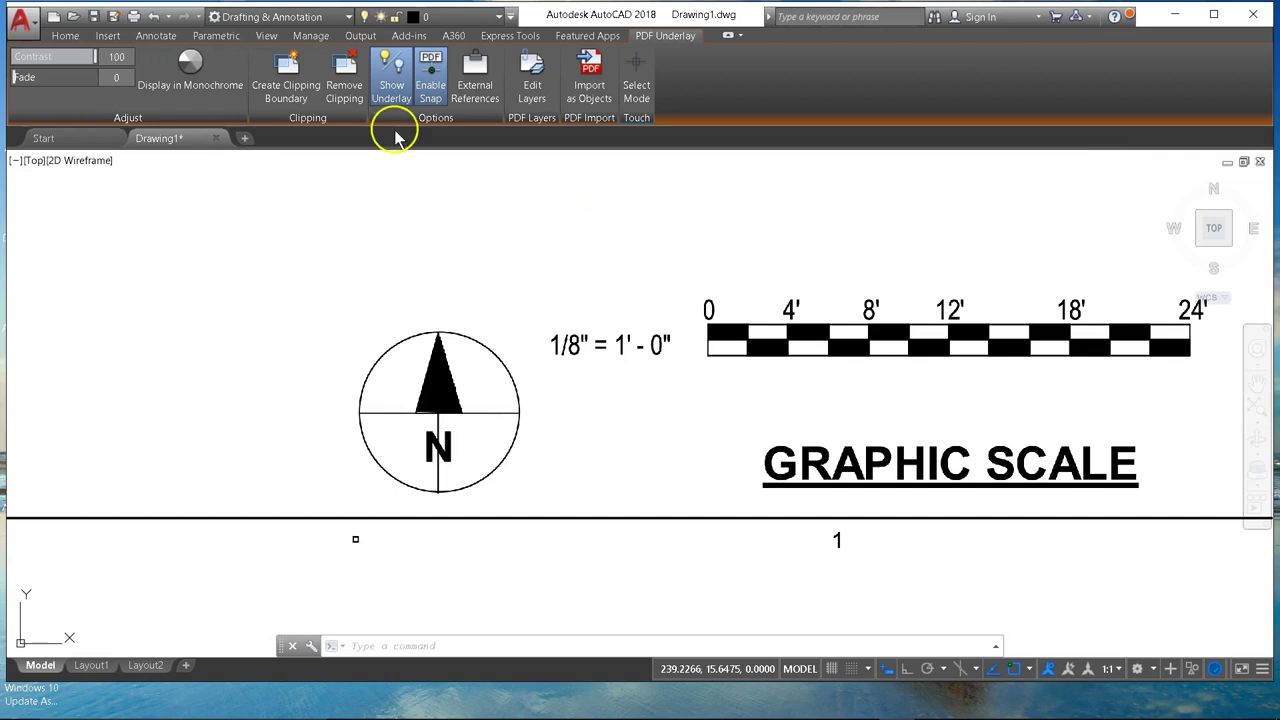
# Step: Measure the rescaled graphic scale from 0 to 8', reading about 8.0751 units
pyautogui.click(66, 36)
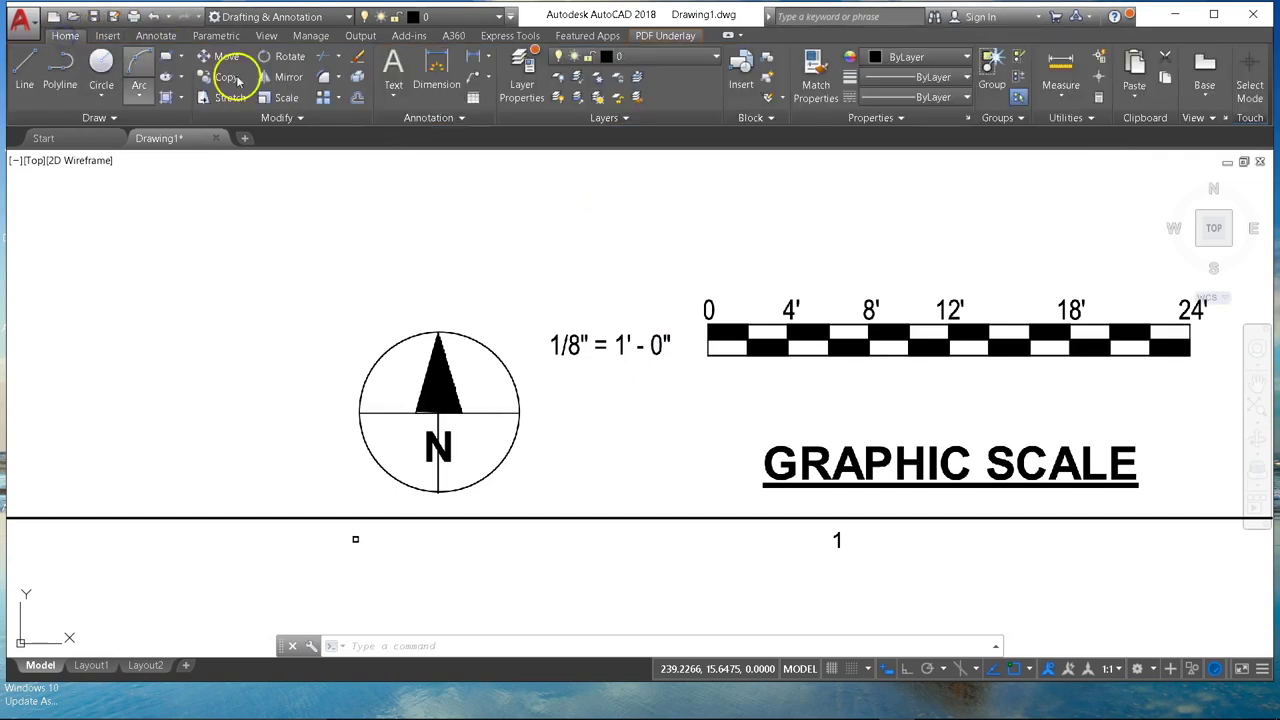
pyautogui.click(1058, 62)
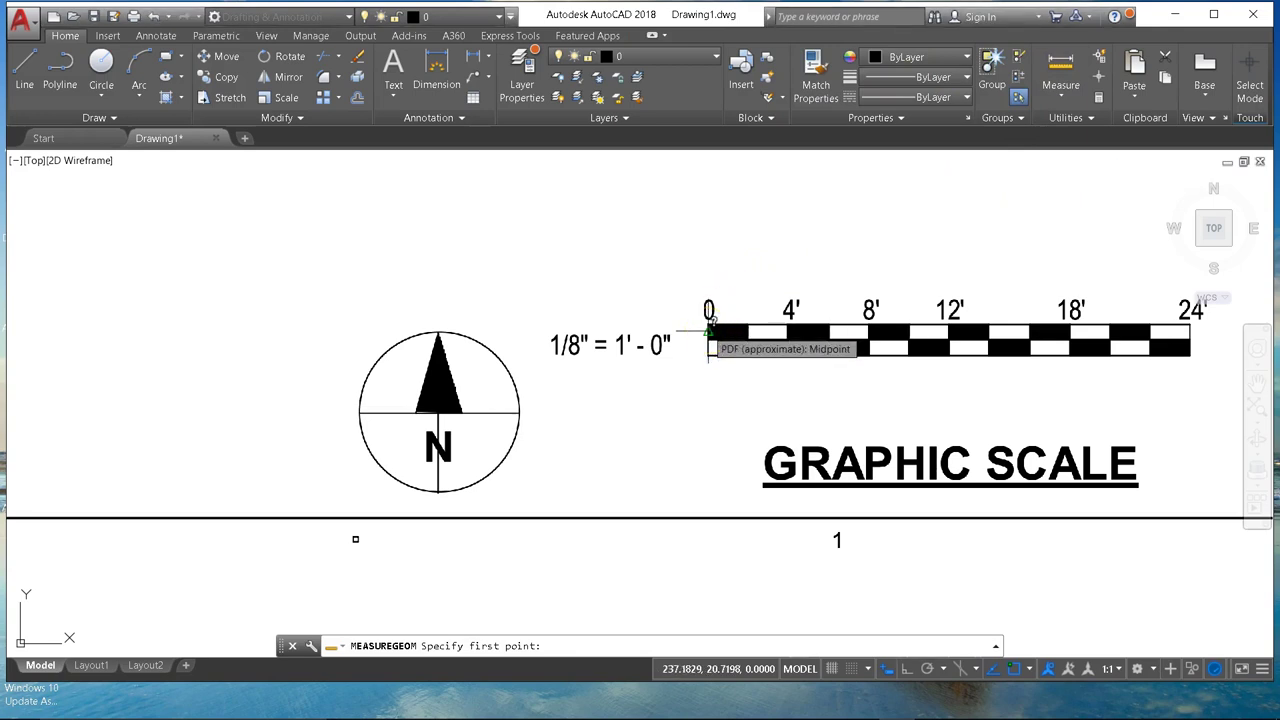
pyautogui.scroll(4, 709, 325)
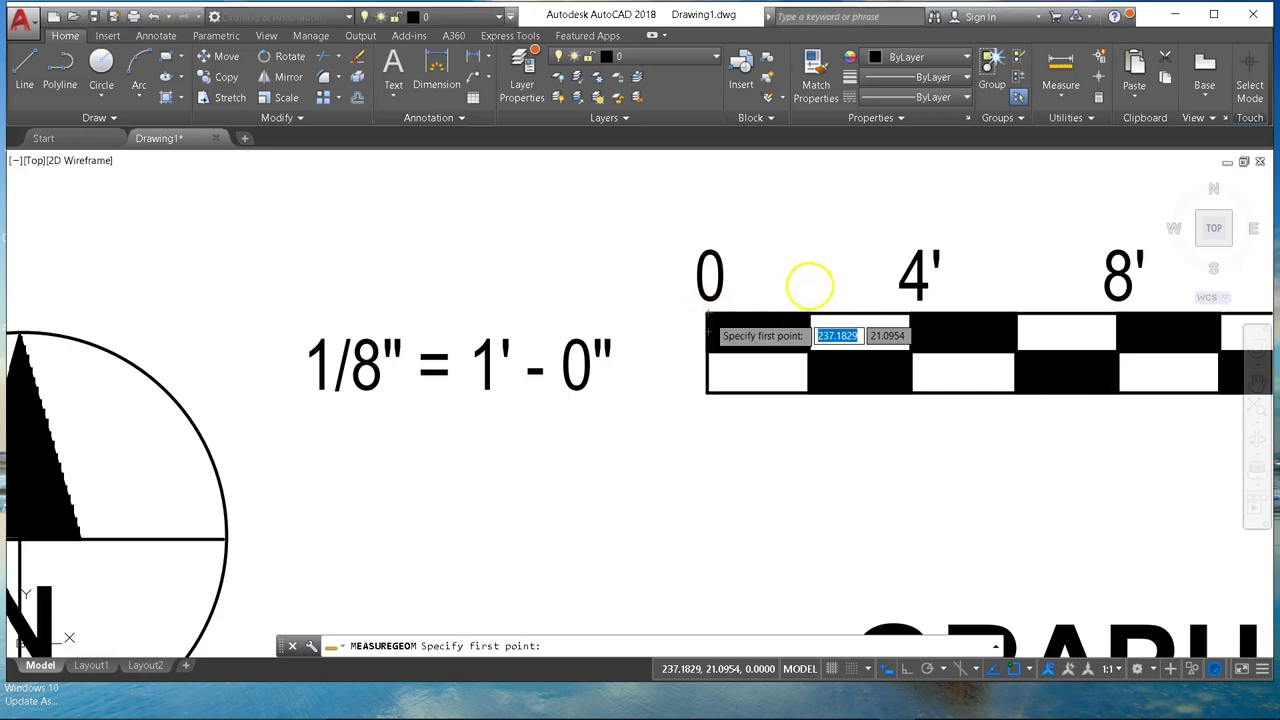
pyautogui.press('Escape')
pyautogui.press('Escape')
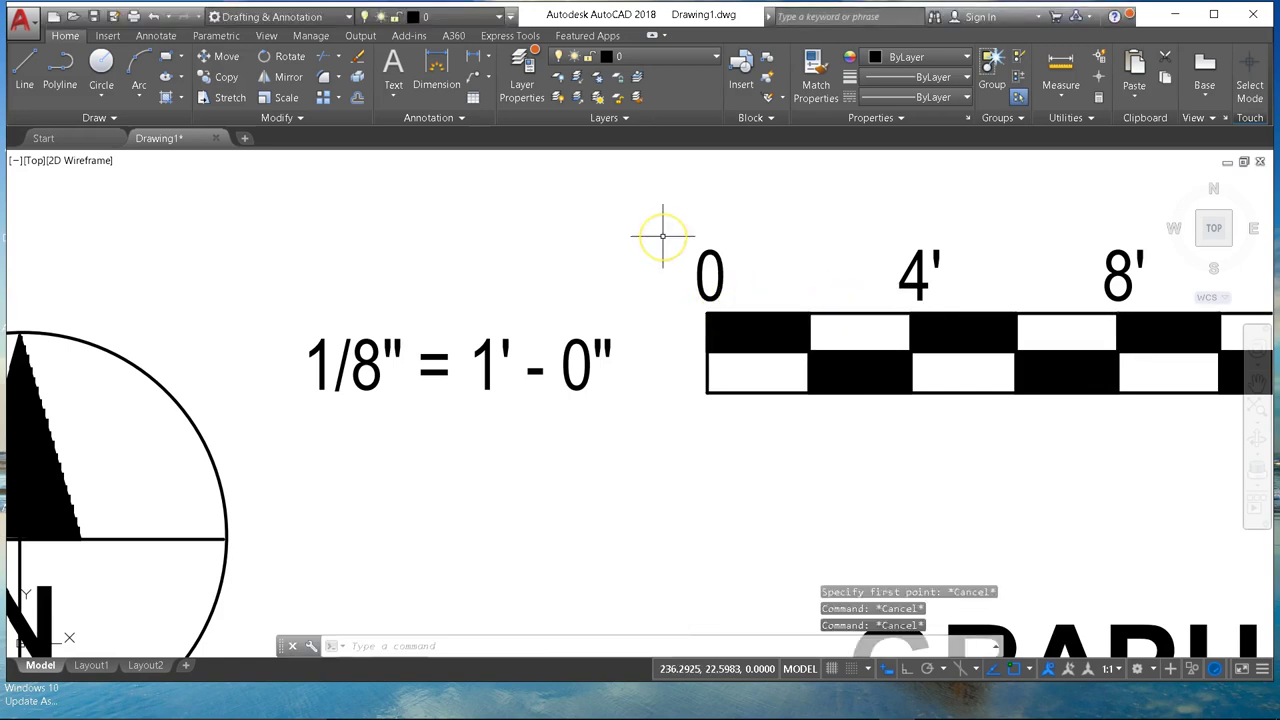
pyautogui.press('Escape')
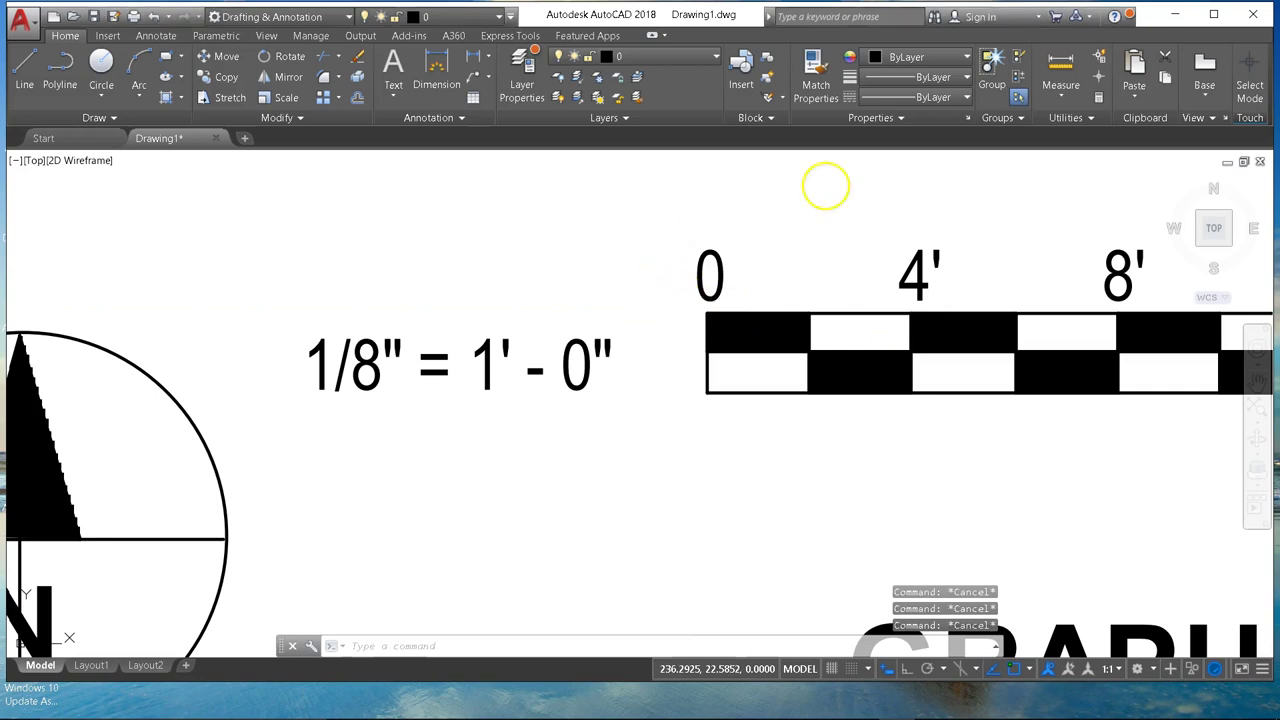
pyautogui.click(1055, 64)
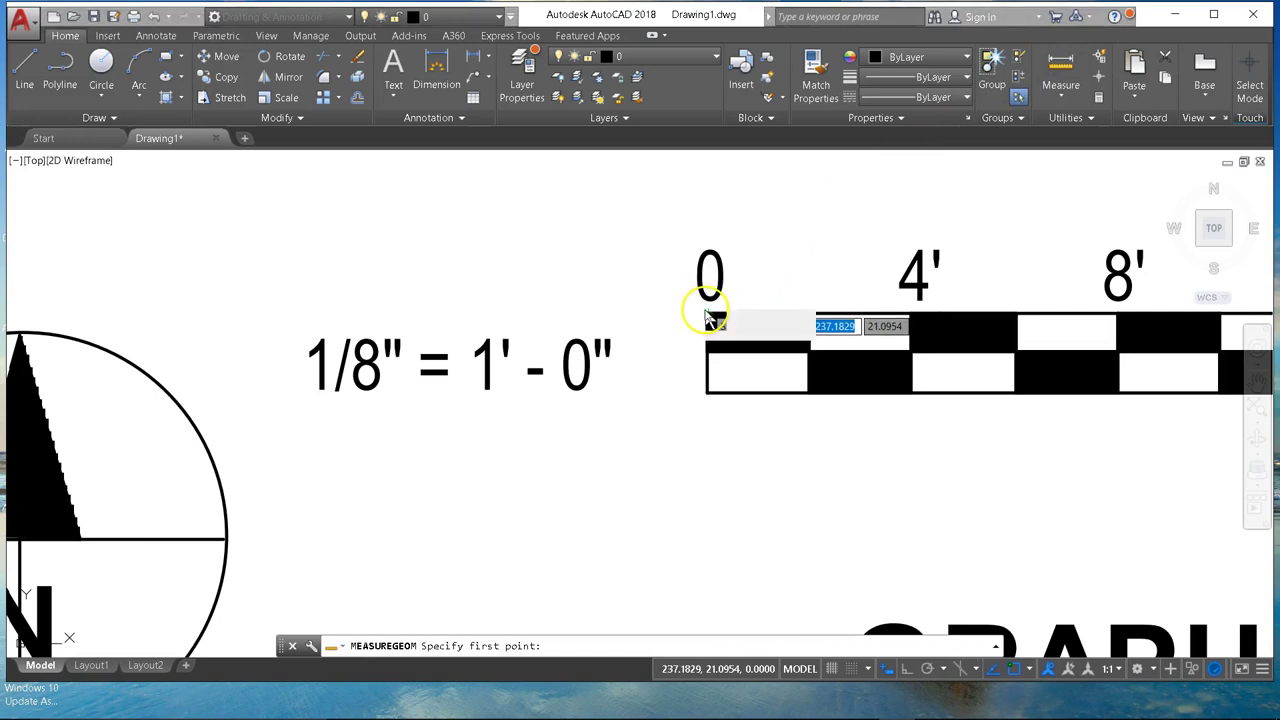
pyautogui.click(707, 316)
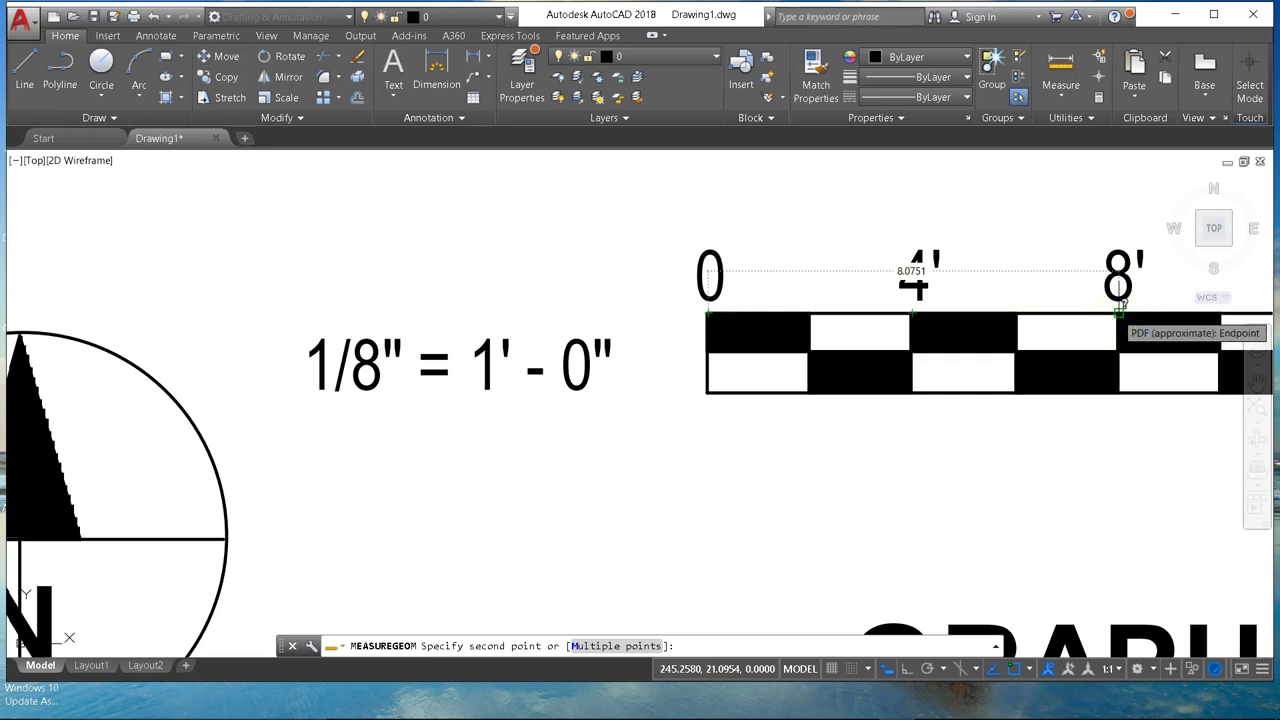
pyautogui.press('Escape')
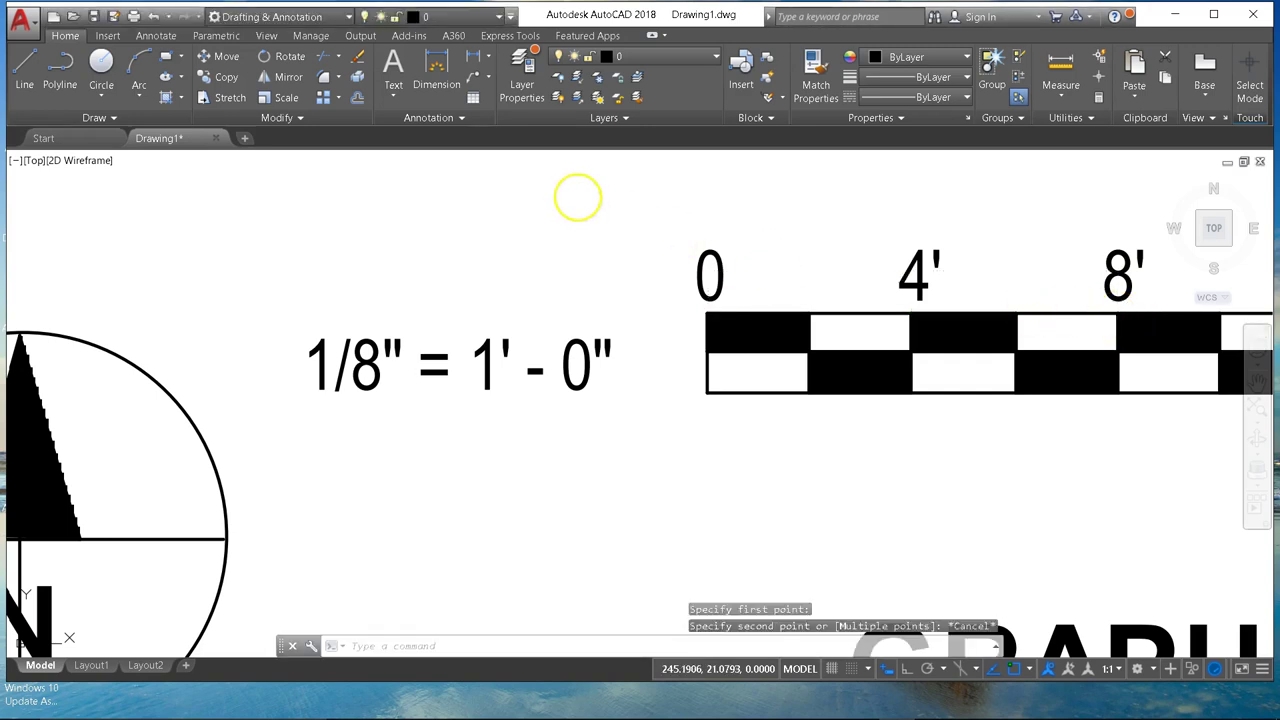
# Step: Center and zoom in on the E-119 floor plan rooms, then start a Measure distance
pyautogui.scroll(-6, 547, 228)
pyautogui.scroll(-3, 449, 229)
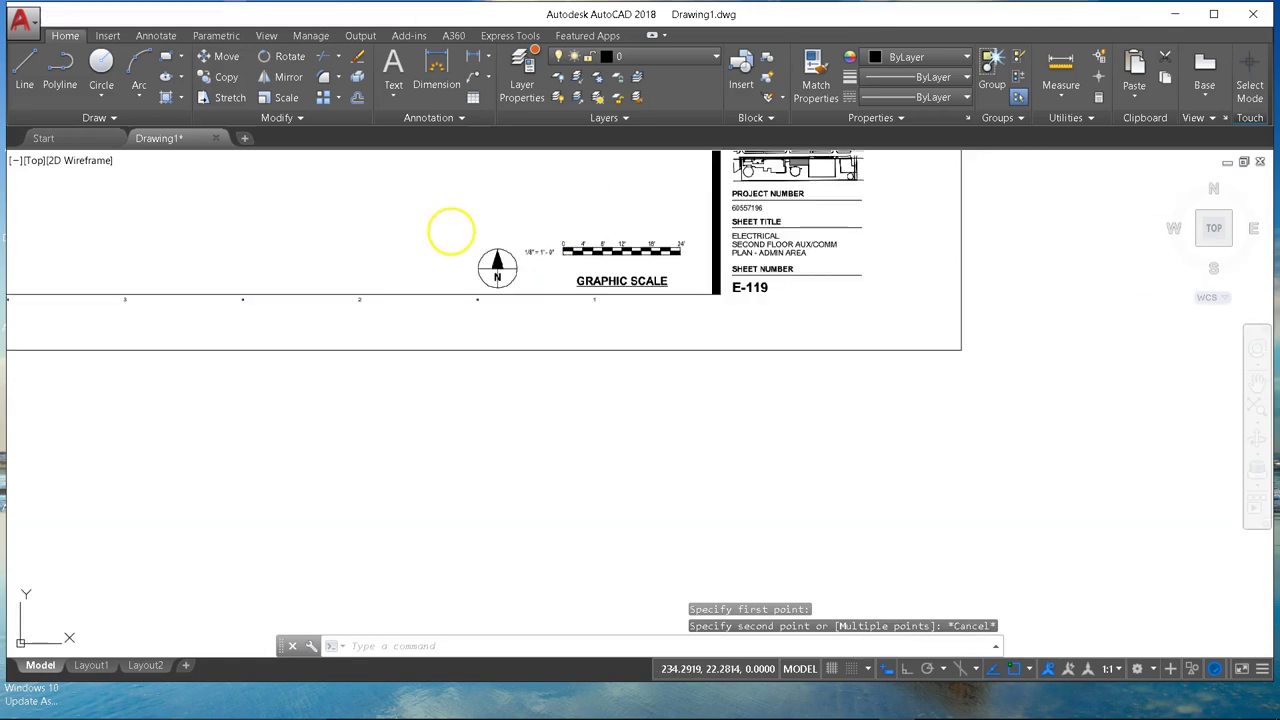
pyautogui.moveTo(404, 226)
pyautogui.mouseDown(button='middle')
pyautogui.moveTo(951, 514)
pyautogui.moveTo(909, 453)
pyautogui.mouseUp(button='middle')
pyautogui.moveTo(800, 506)
pyautogui.mouseDown(button='middle')
pyautogui.moveTo(809, 546)
pyautogui.moveTo(858, 560)
pyautogui.mouseUp(button='middle')
pyautogui.scroll(5, 608, 251)
pyautogui.click(1055, 75)
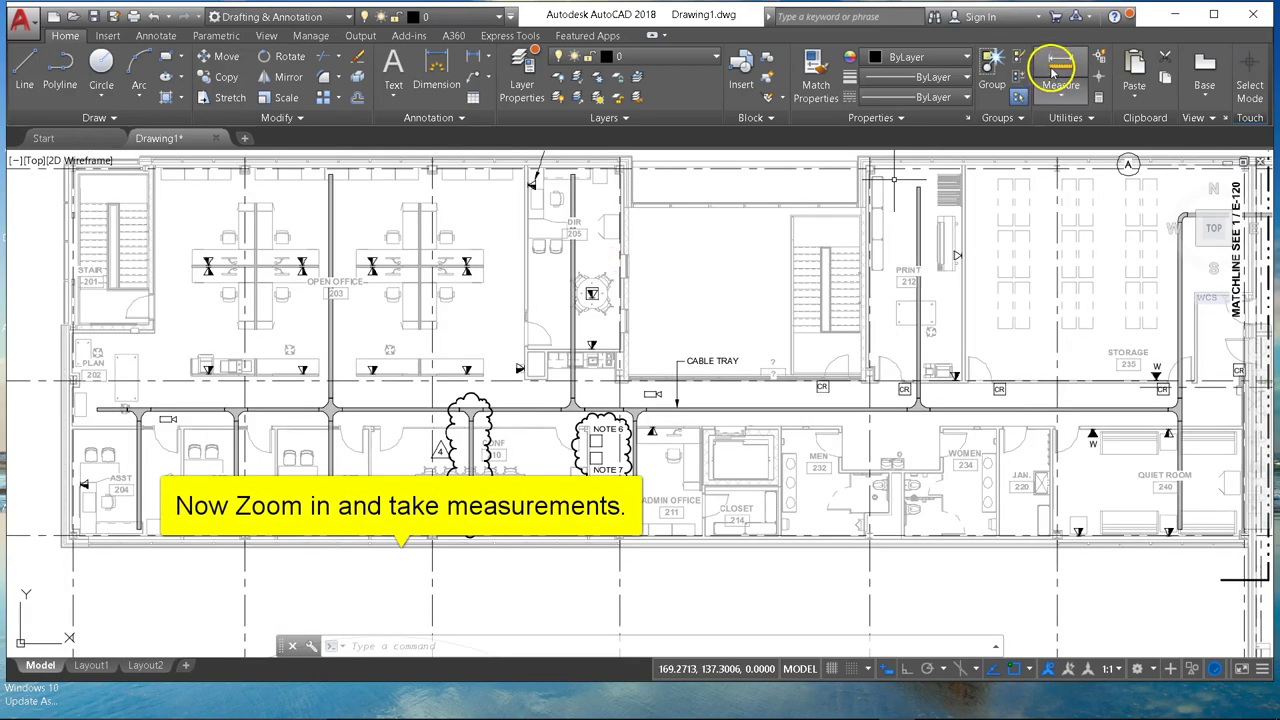